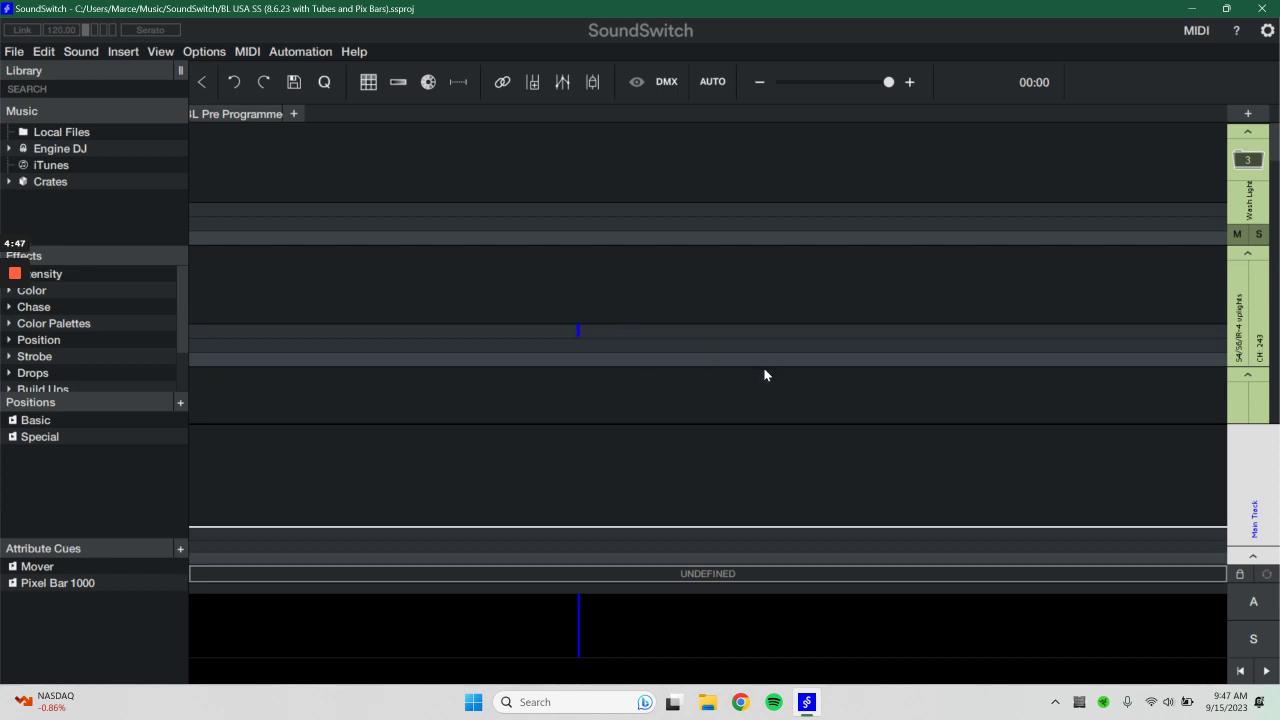
Collapse both Wash Lights tracks and add a Mover #2 group with a count of 4
{"action": "left_click", "coordinate": [1249, 133]}
{"action": "left_click", "coordinate": [1249, 152]}
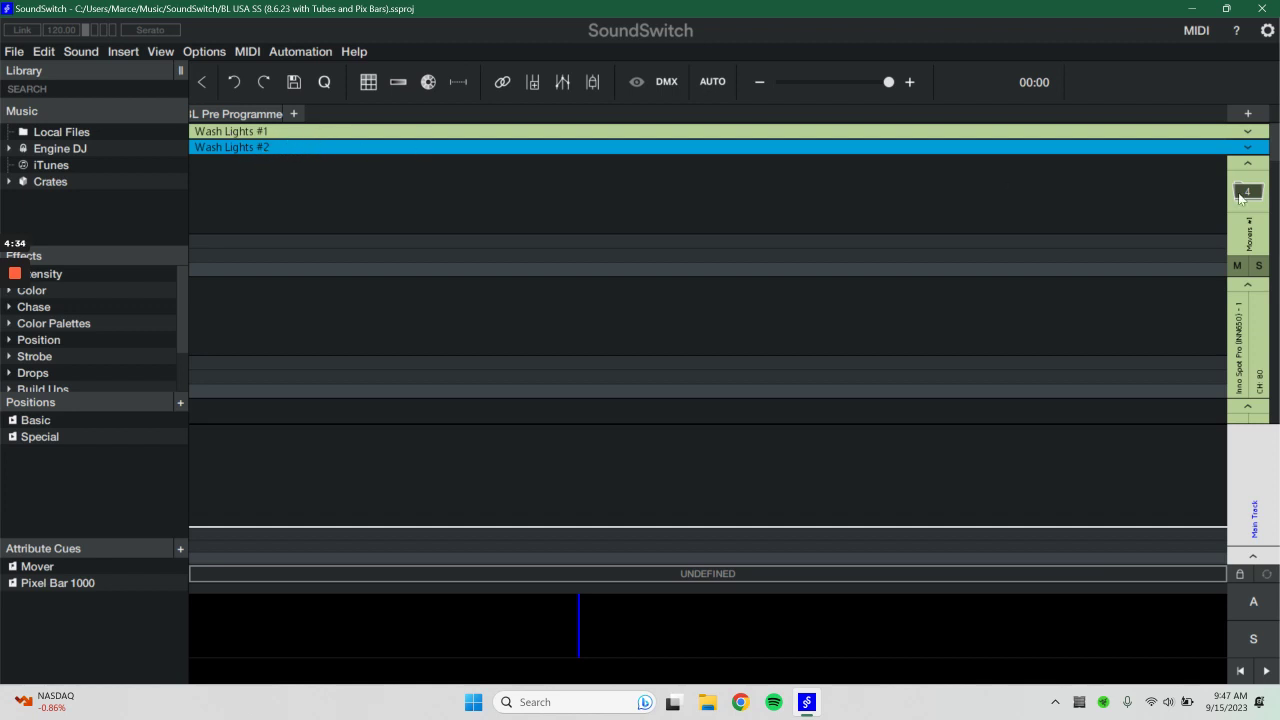
{"action": "left_click", "coordinate": [1255, 561]}
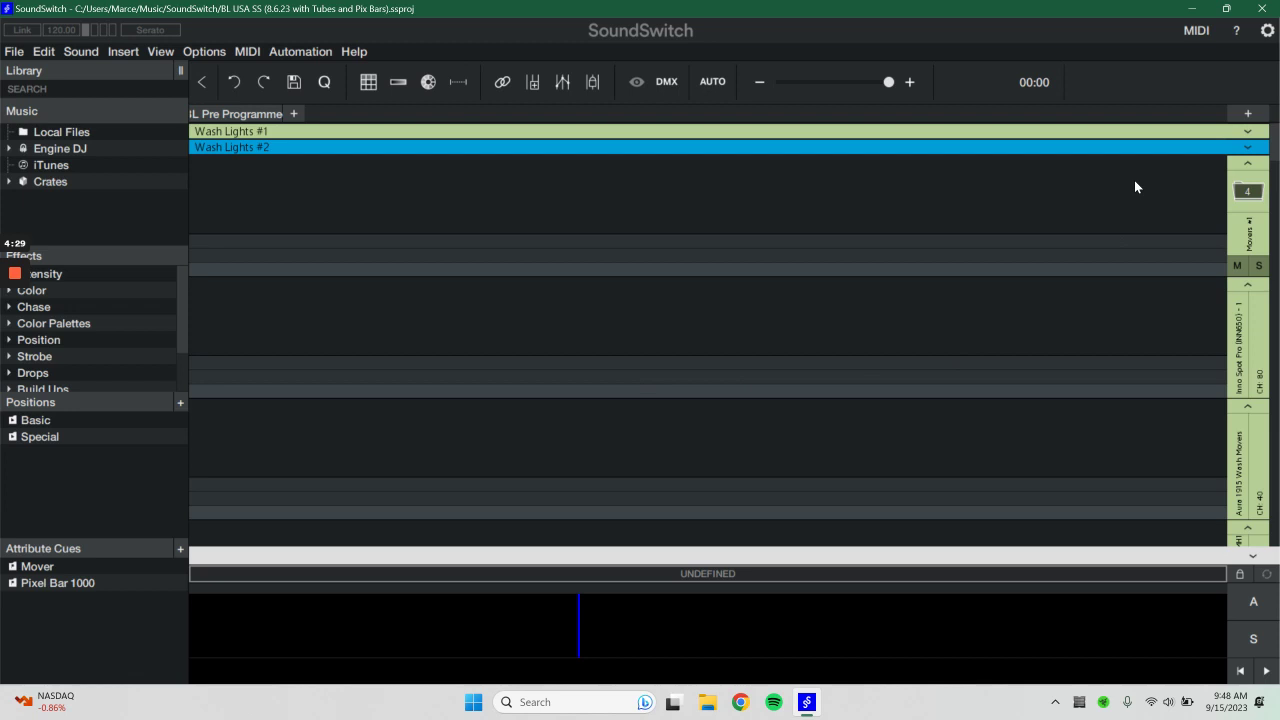
{"action": "left_click", "coordinate": [1248, 188]}
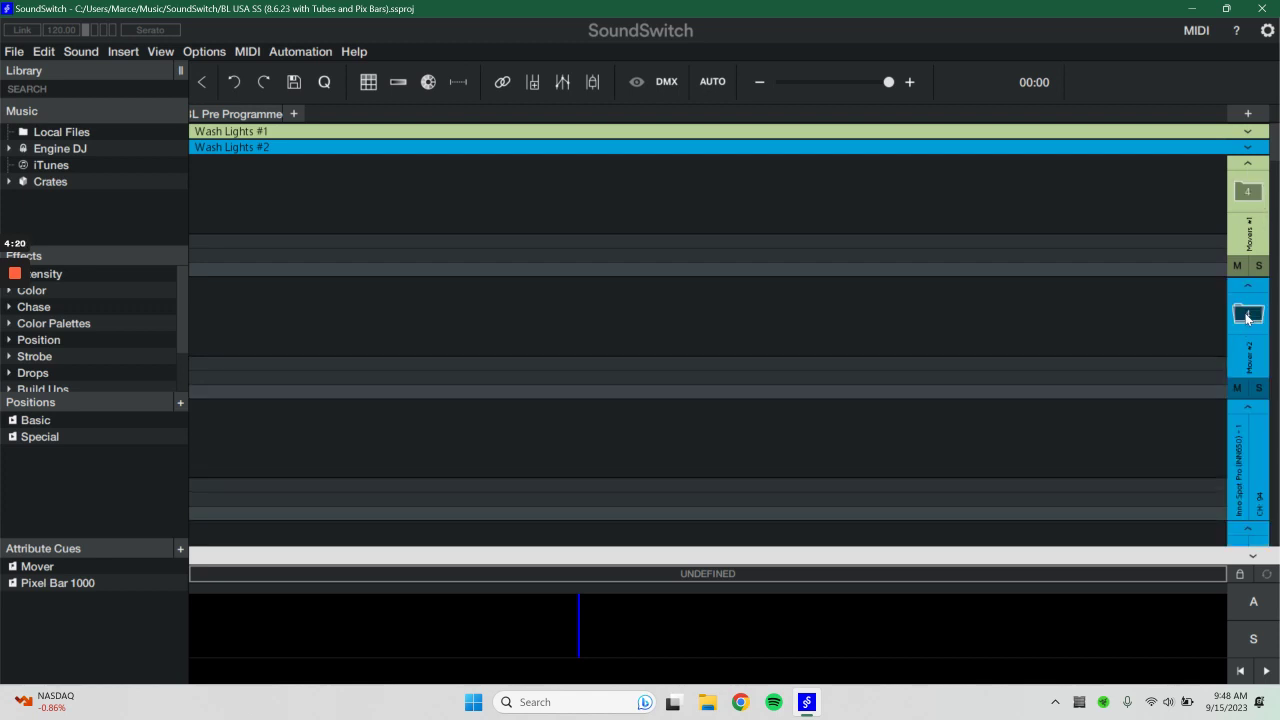
{"action": "left_click", "coordinate": [1248, 316]}
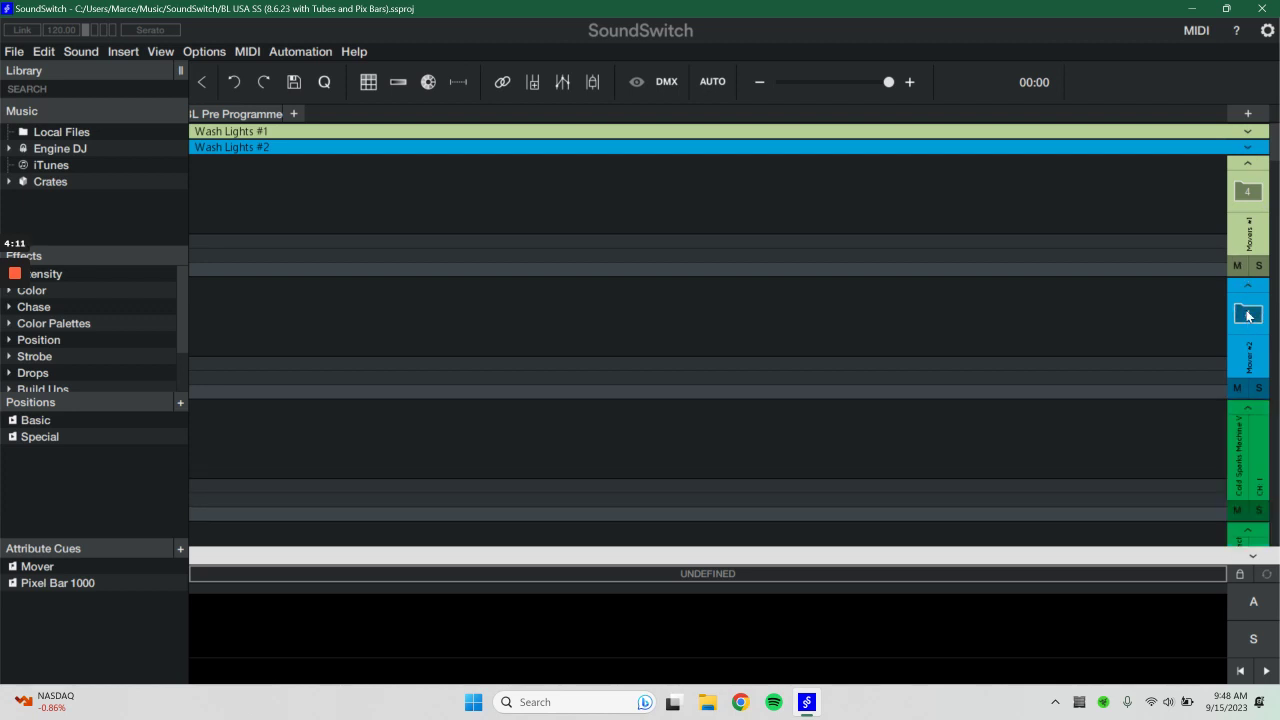
Find the American DJ Inno Spot Pro Pearl (INN555) in the Fixture Library and add it to the mover groups
{"action": "left_click", "coordinate": [1247, 113]}
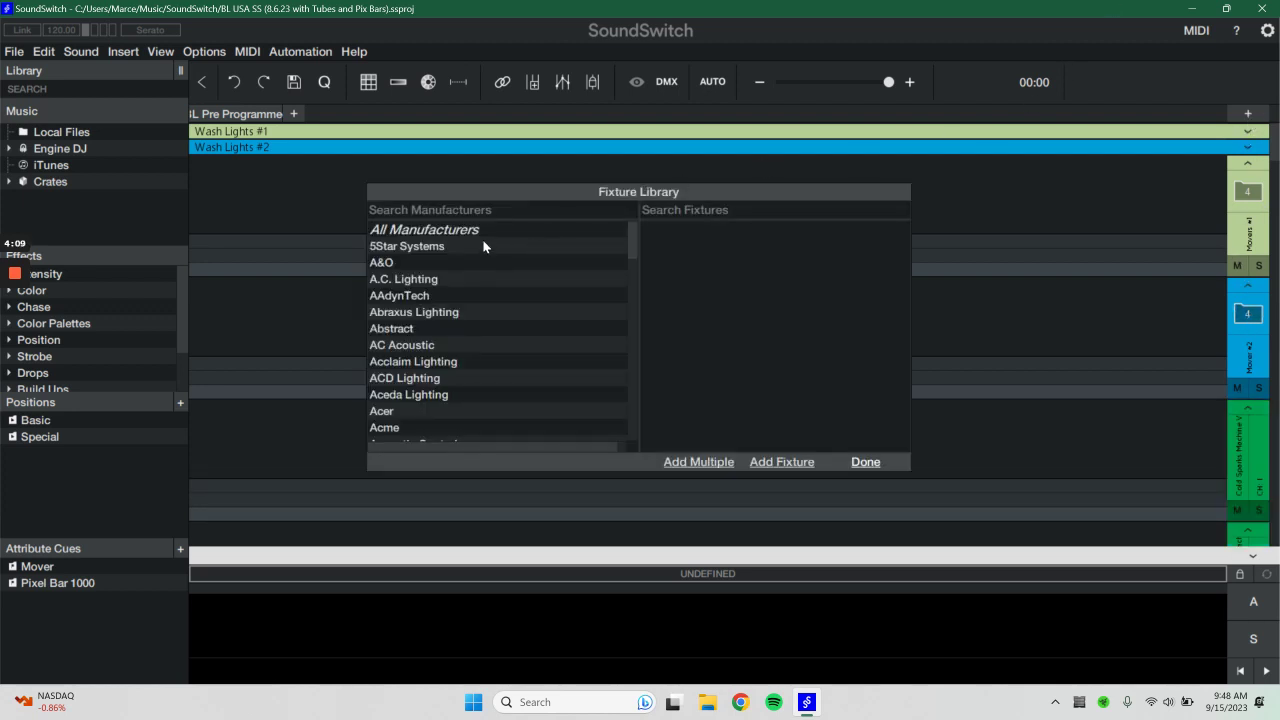
{"action": "left_click", "coordinate": [452, 206]}
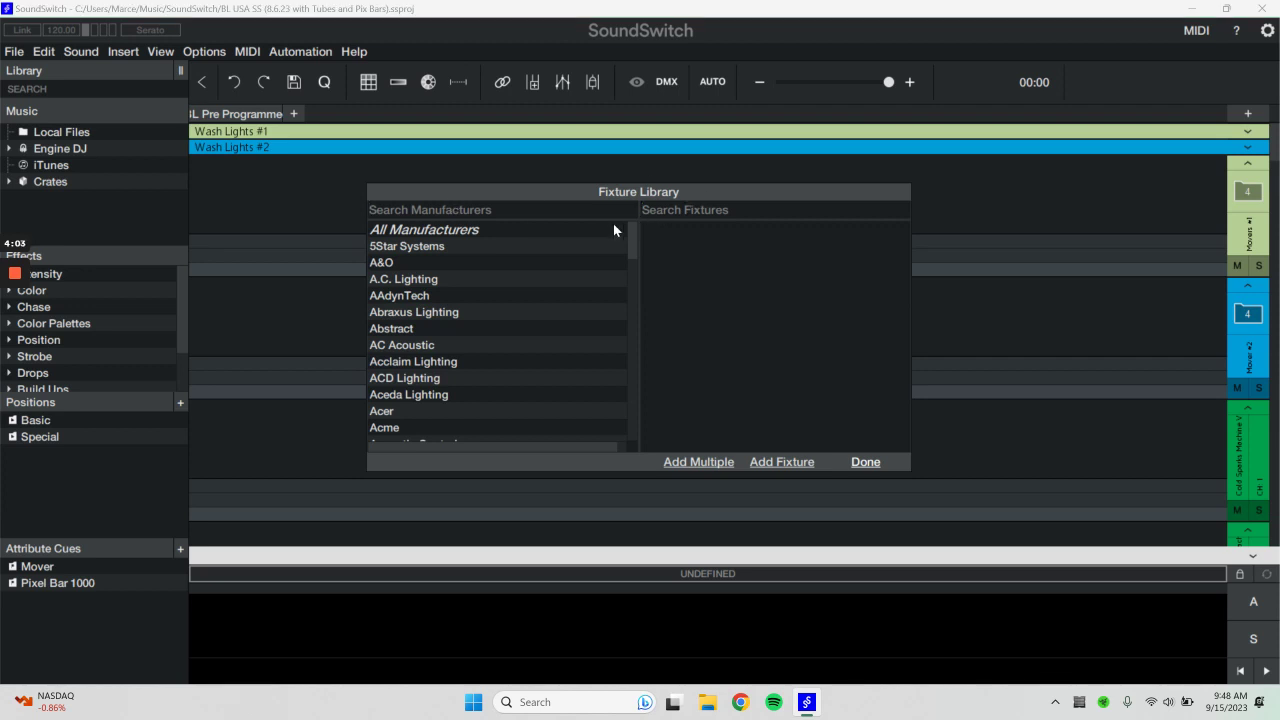
{"action": "left_click", "coordinate": [567, 210]}
{"action": "type", "text": "ameri"}
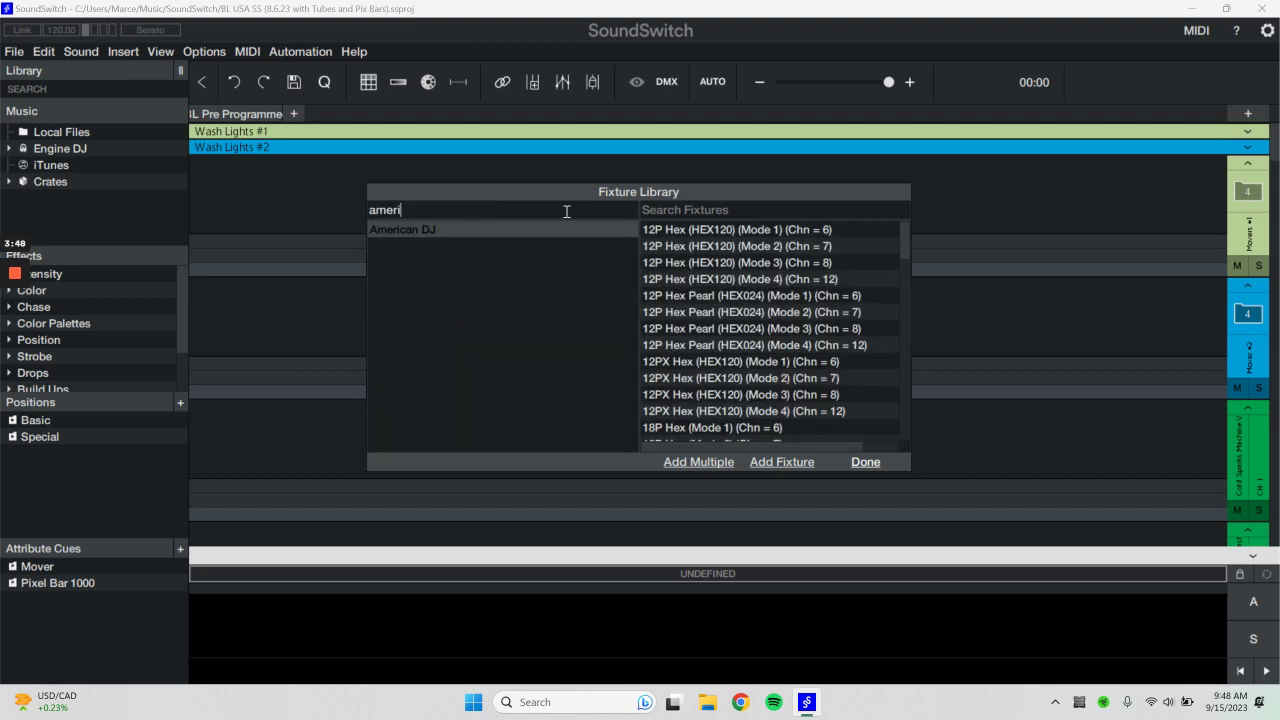
{"action": "left_click", "coordinate": [736, 205]}
{"action": "type", "text": "inno"}
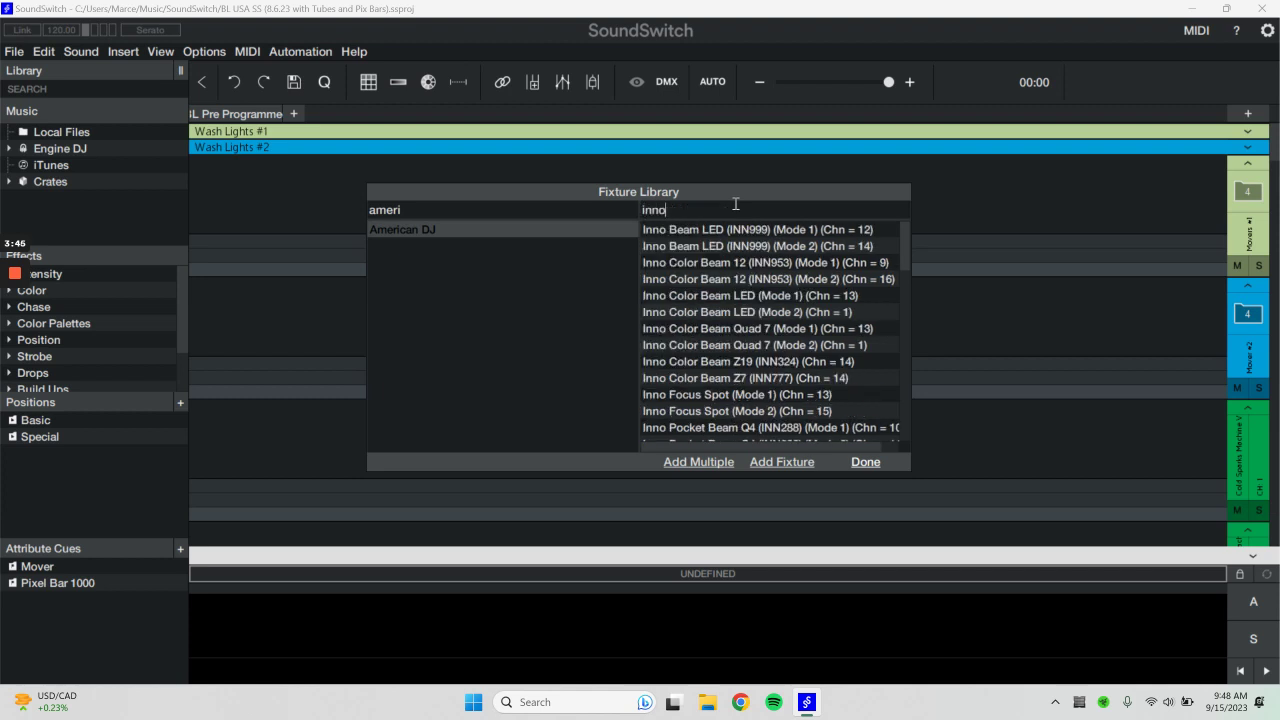
{"action": "type", "text": " spo"}
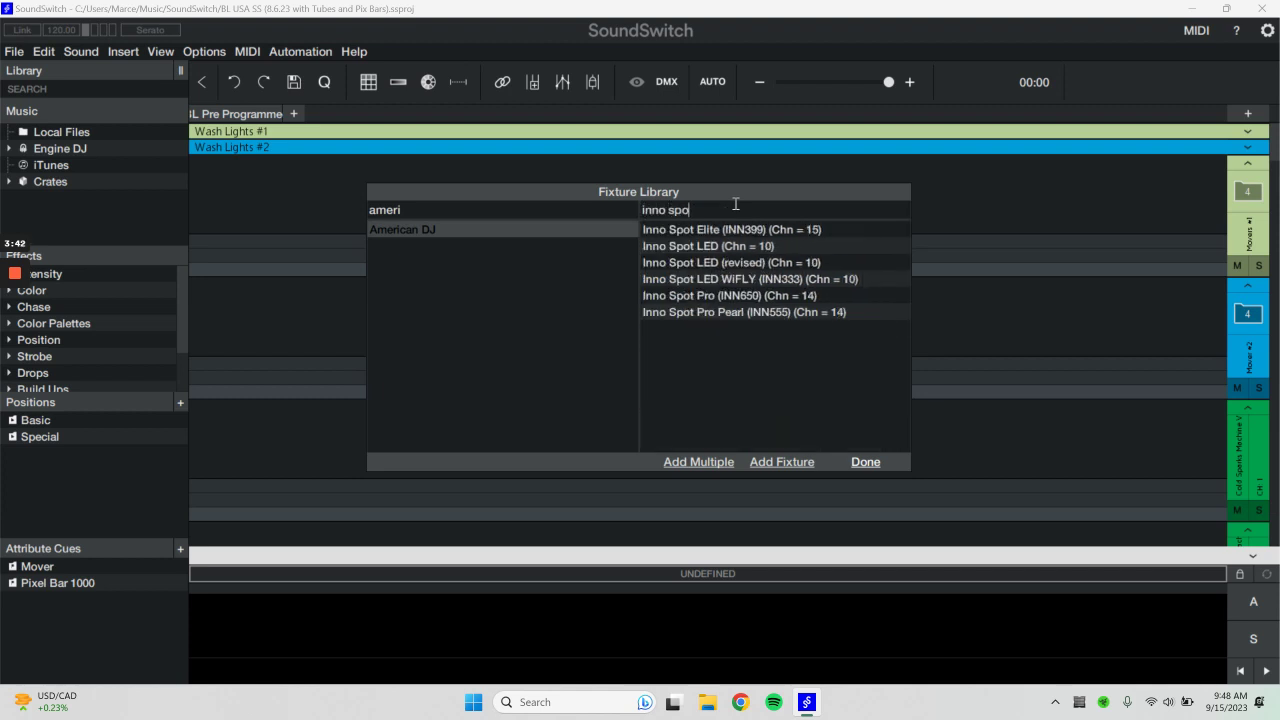
{"action": "left_click", "coordinate": [721, 313]}
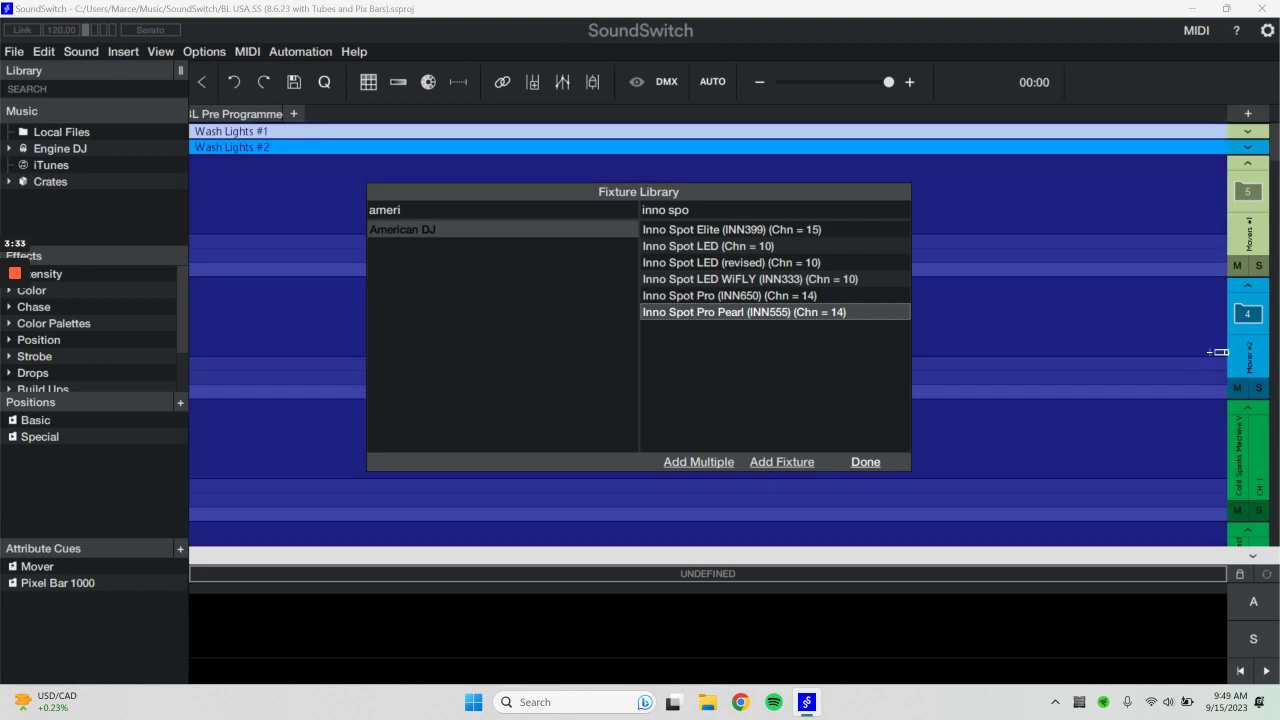
{"action": "left_click_drag", "start_coordinate": [1189, 329], "coordinate": [1187, 336]}
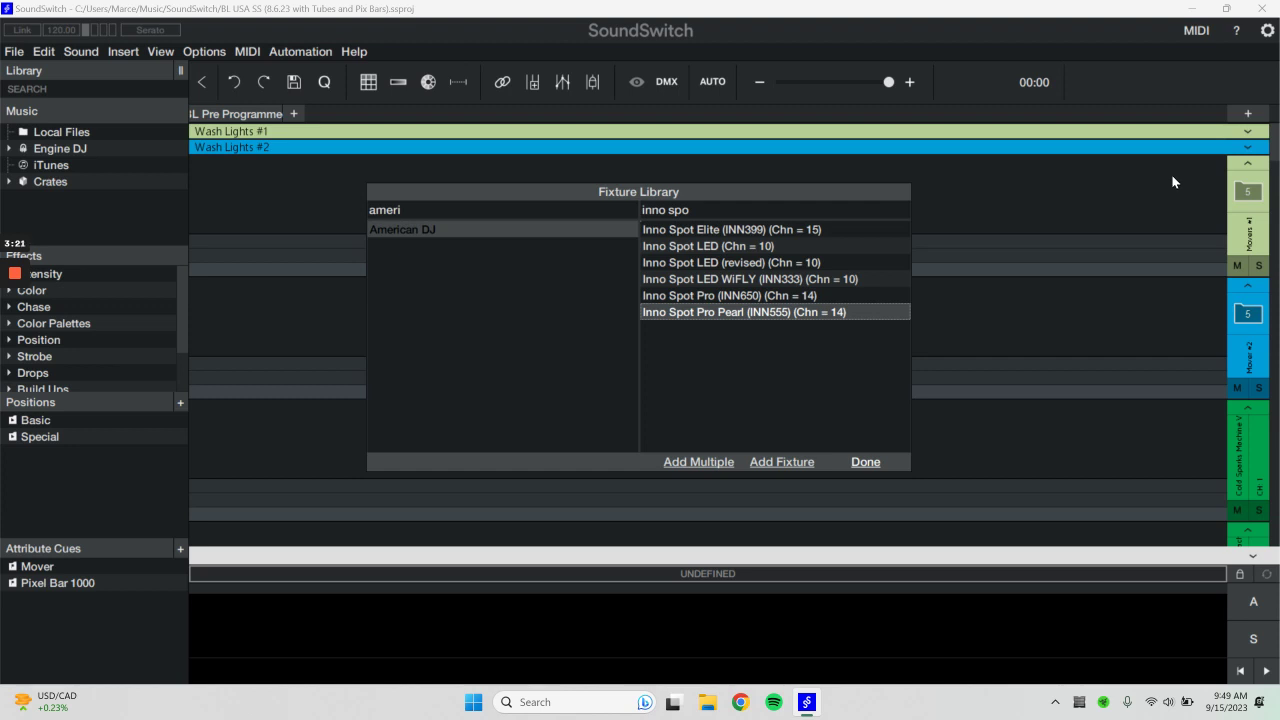
{"action": "left_click", "coordinate": [866, 463]}
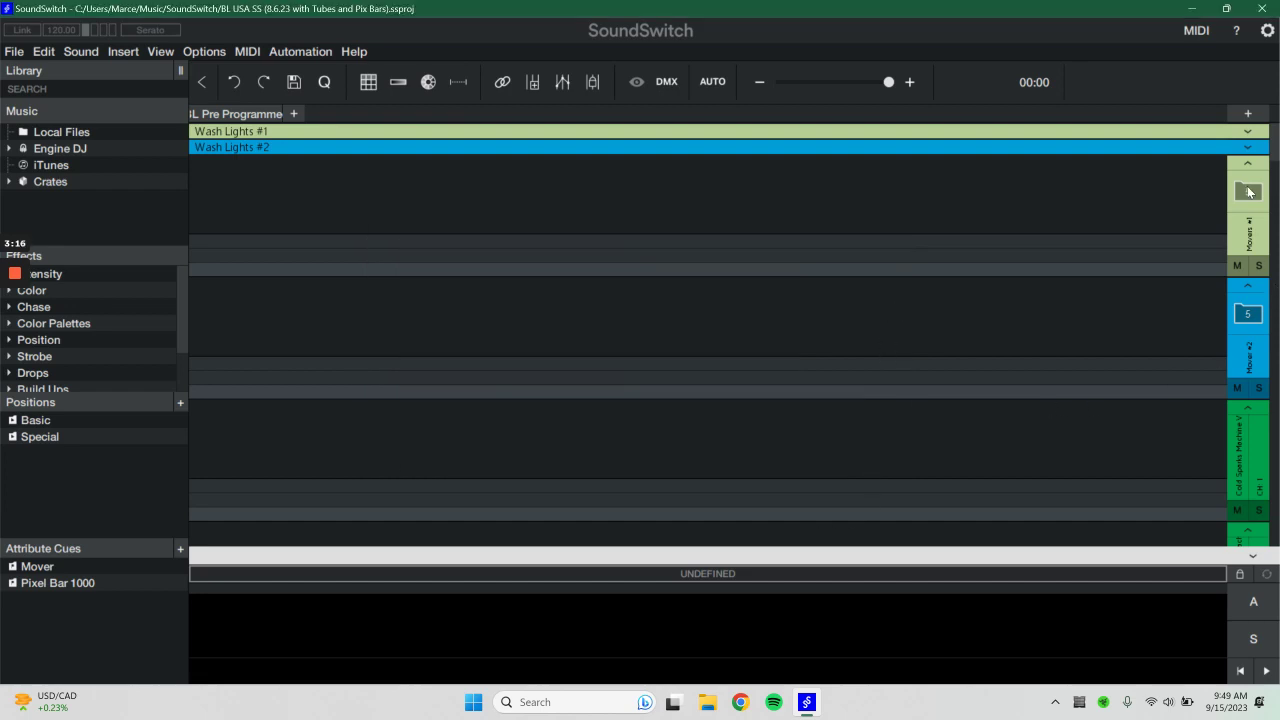
Readdress the two Inno Spot Pro Pearl fixtures to DMX channels 289–302 and 303–316
{"action": "left_click", "coordinate": [668, 82]}
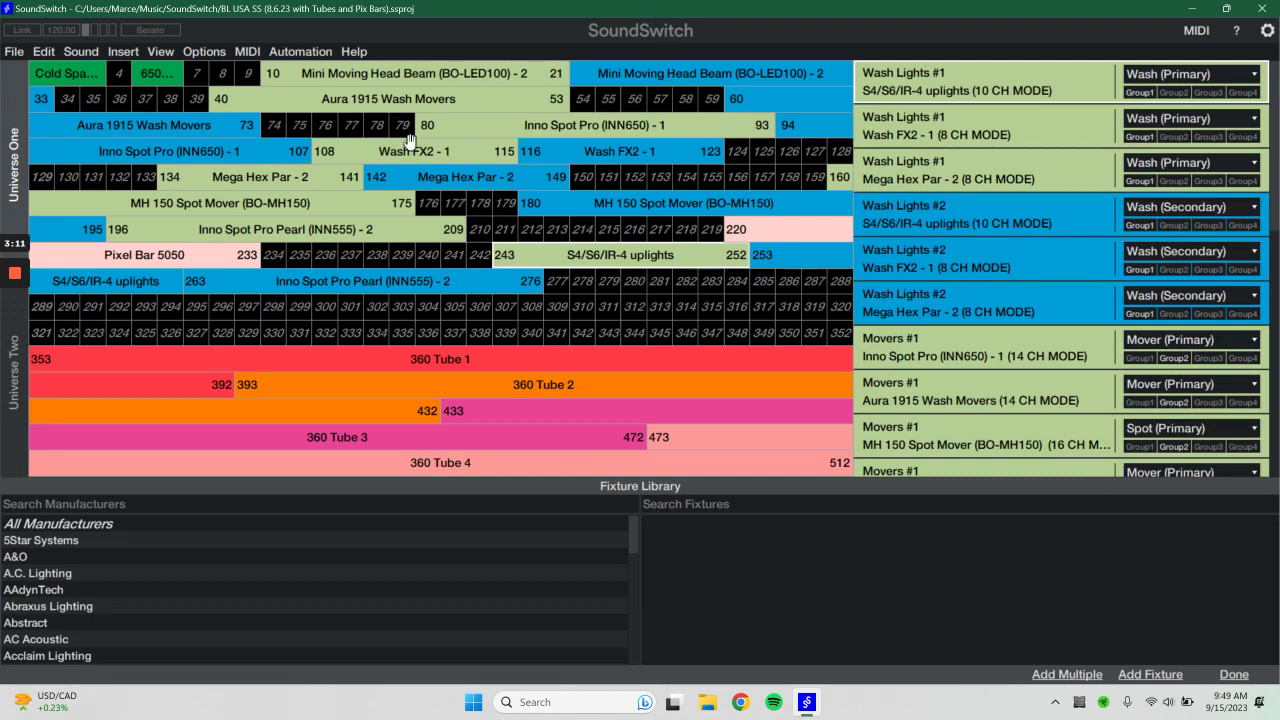
{"action": "left_click", "coordinate": [258, 288]}
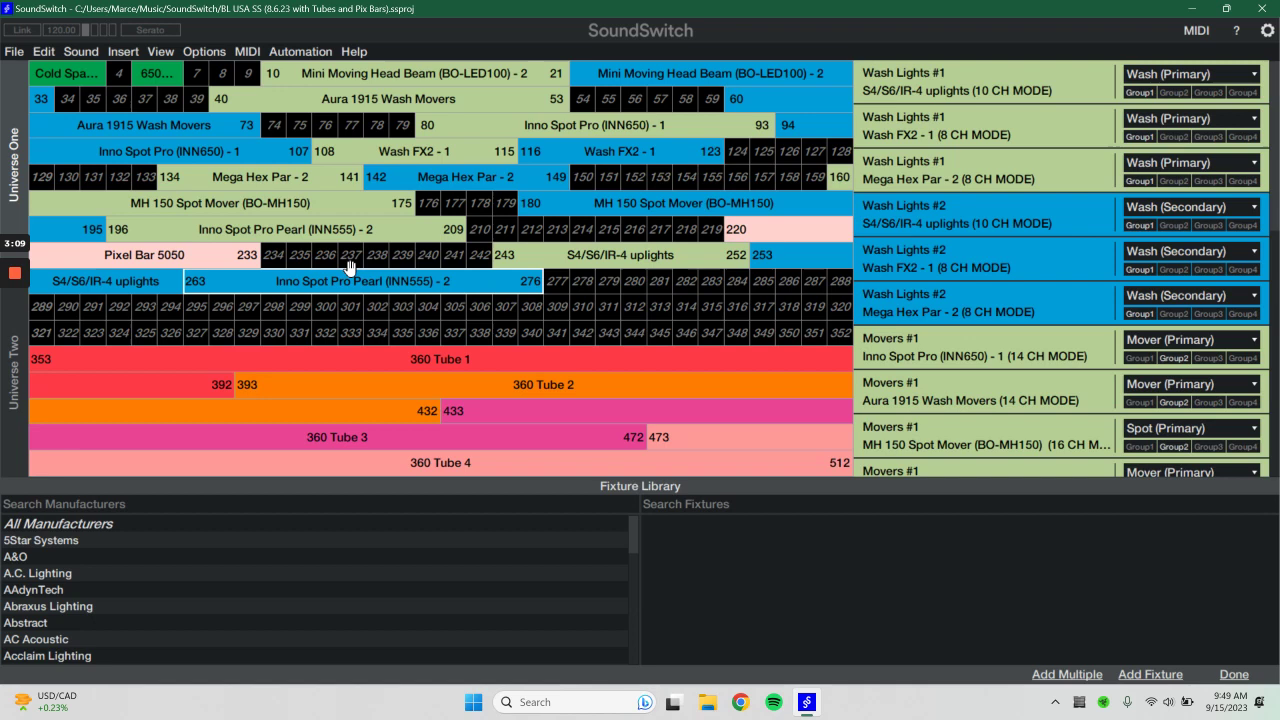
{"action": "left_click_drag", "start_coordinate": [305, 227], "coordinate": [124, 307]}
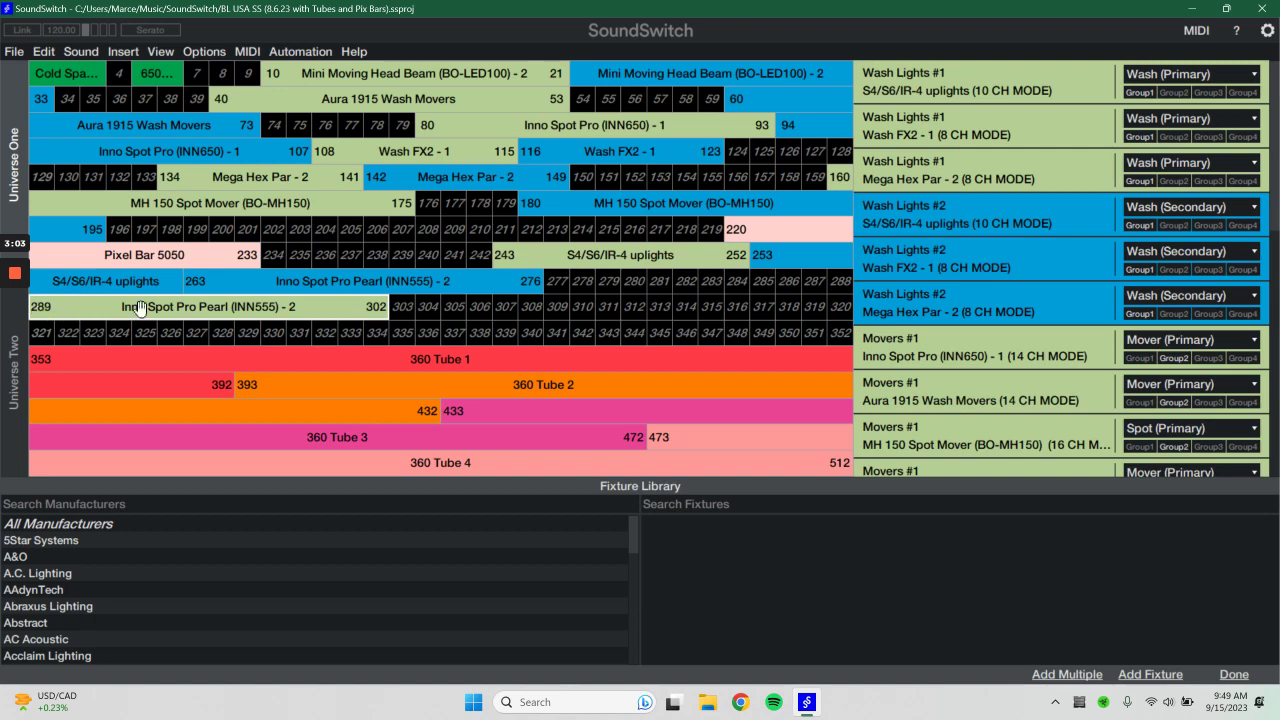
{"action": "left_click_drag", "start_coordinate": [215, 280], "coordinate": [434, 308]}
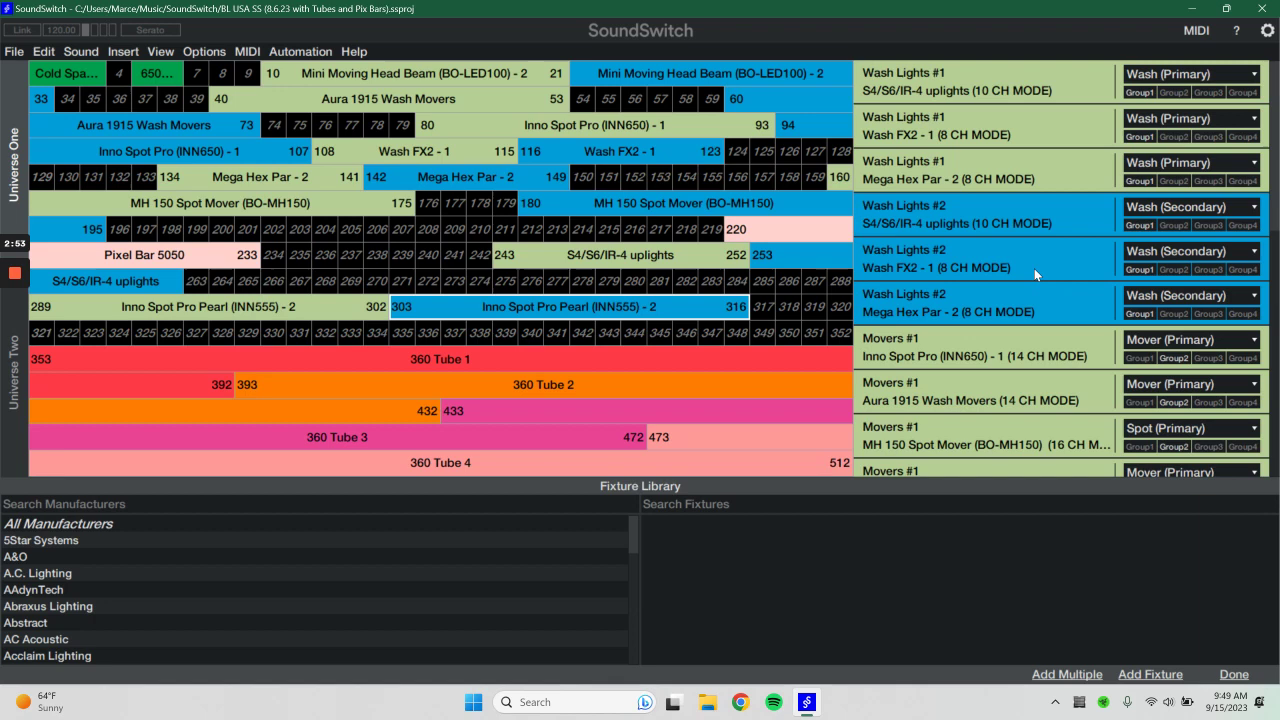
Put the Mover #2 Inno Spot Pro Pearl in Group2 with the Mover (Secondary) role and finish setup
{"action": "scroll", "coordinate": [1009, 245], "scroll_direction": "down", "scroll_amount": 4}
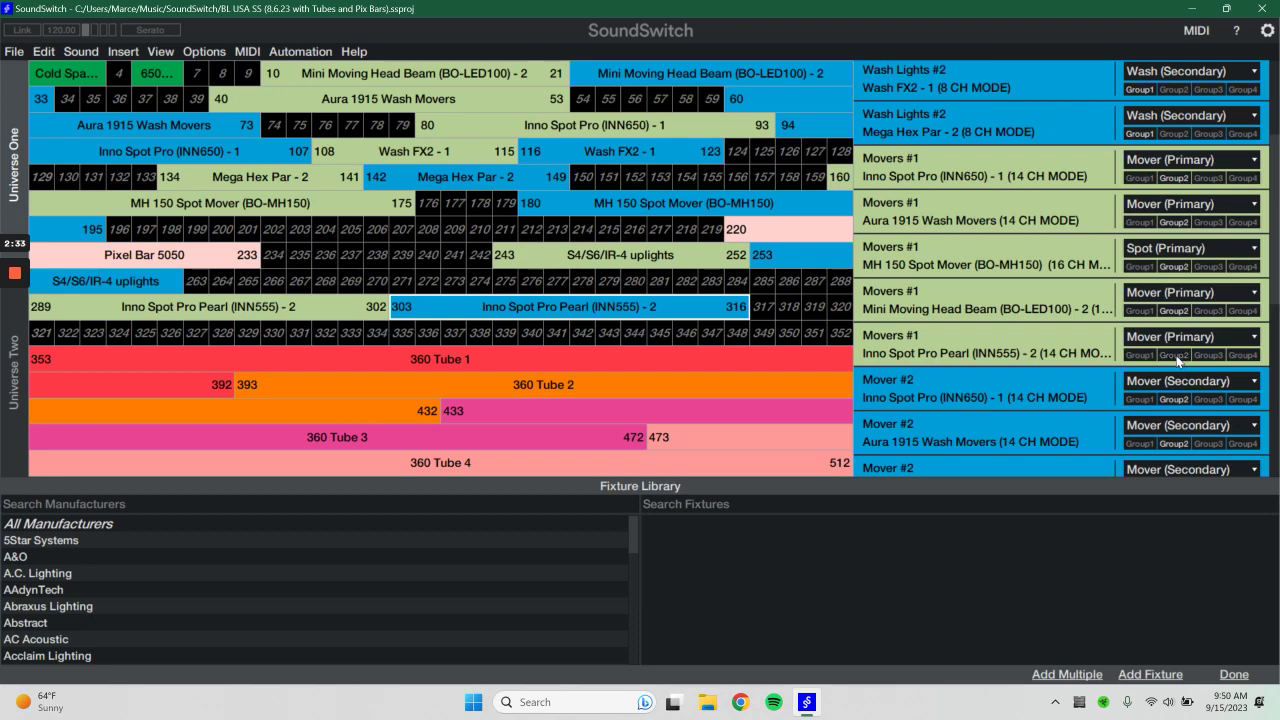
{"action": "scroll", "coordinate": [1176, 340], "scroll_direction": "down", "scroll_amount": 3}
{"action": "left_click", "coordinate": [1178, 308]}
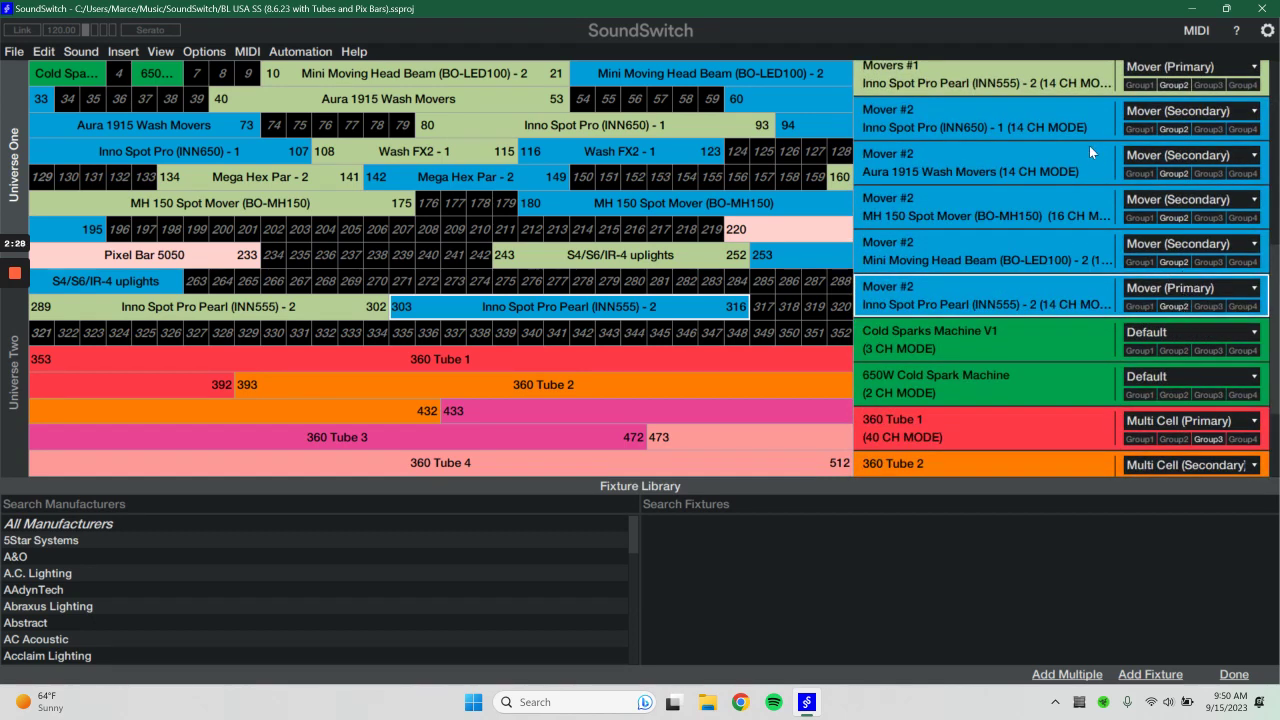
{"action": "left_click", "coordinate": [1170, 289]}
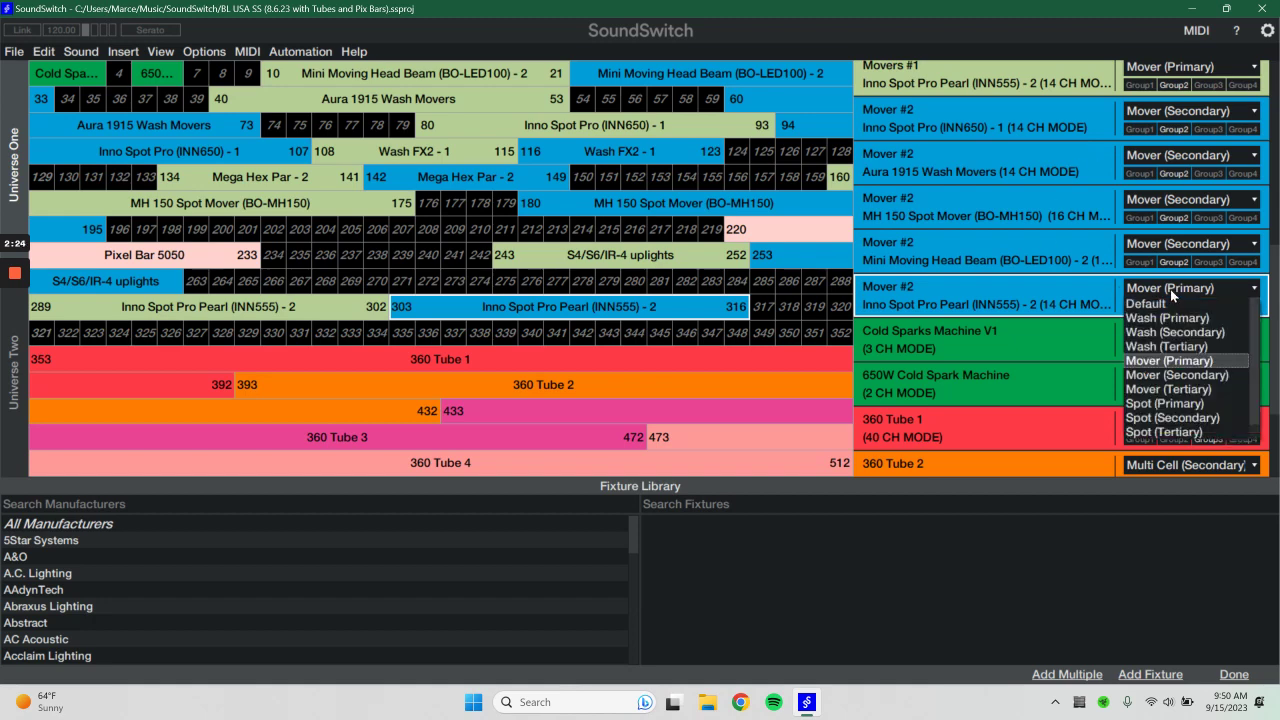
{"action": "left_click", "coordinate": [1157, 375]}
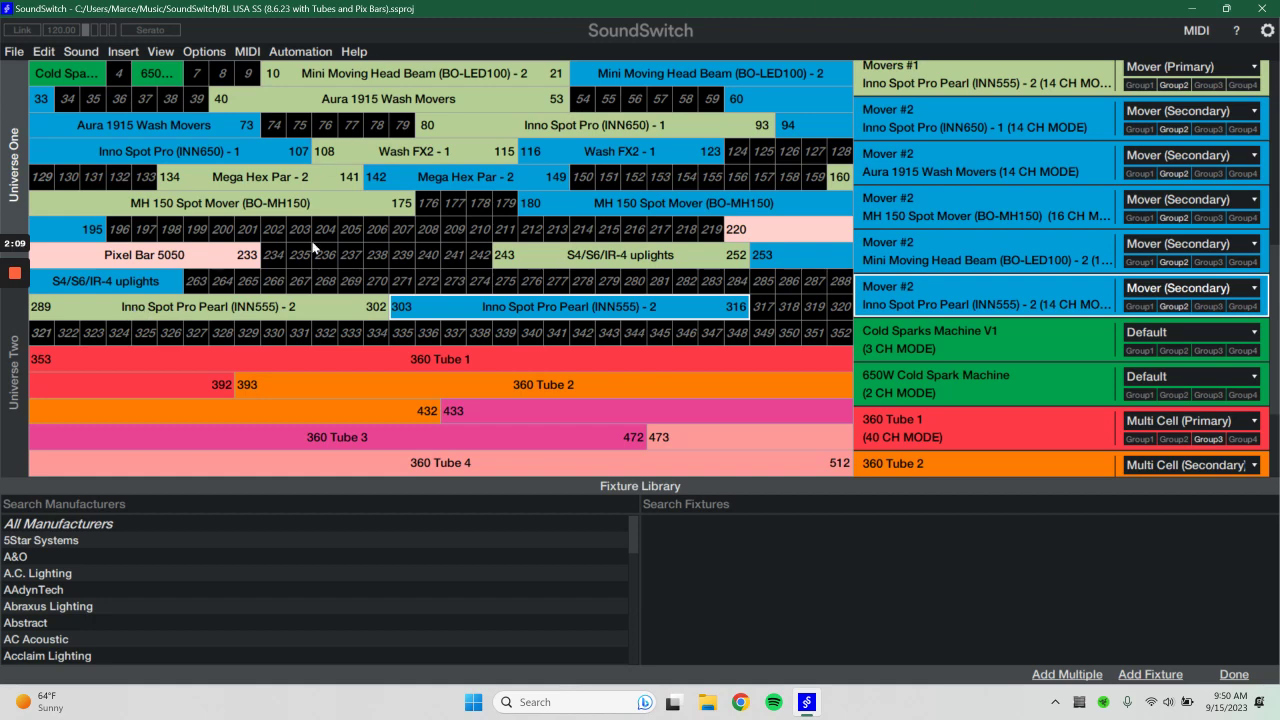
{"action": "left_click", "coordinate": [1227, 675]}
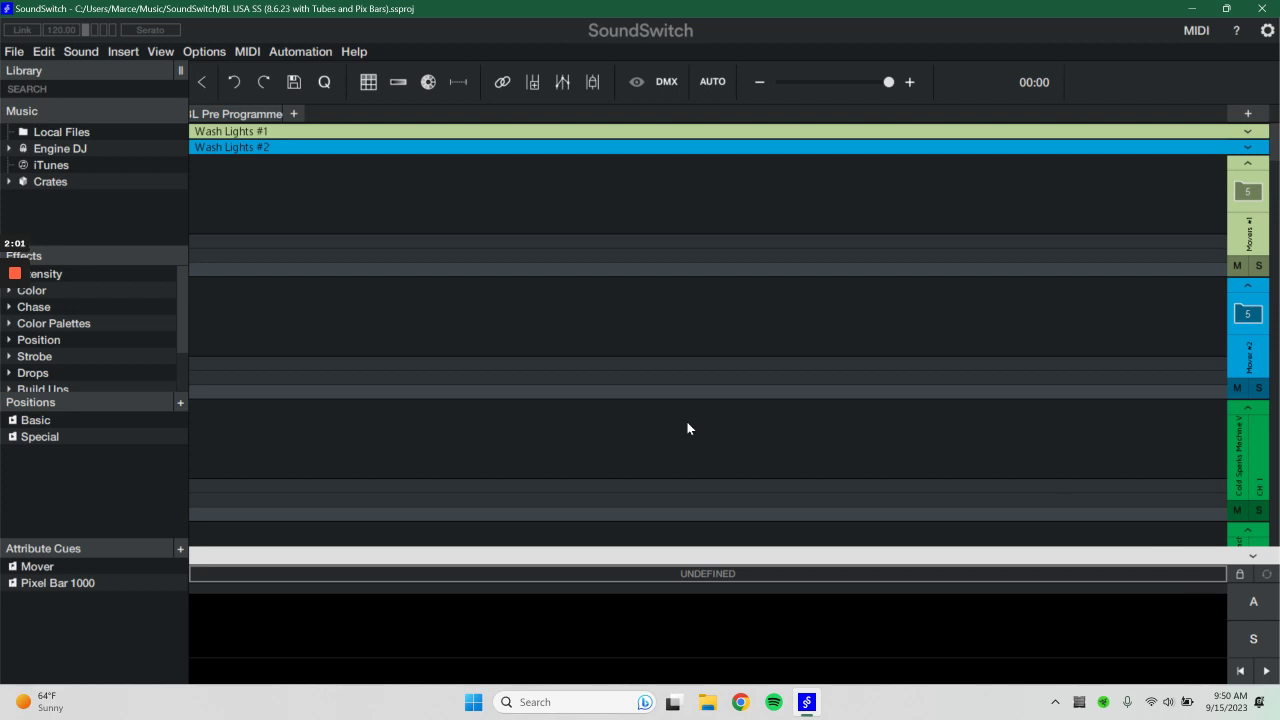
Expand the Basic presets and browse Down, Up, Up Down, Down Up, Right, Left and X Up
{"action": "left_click", "coordinate": [48, 425]}
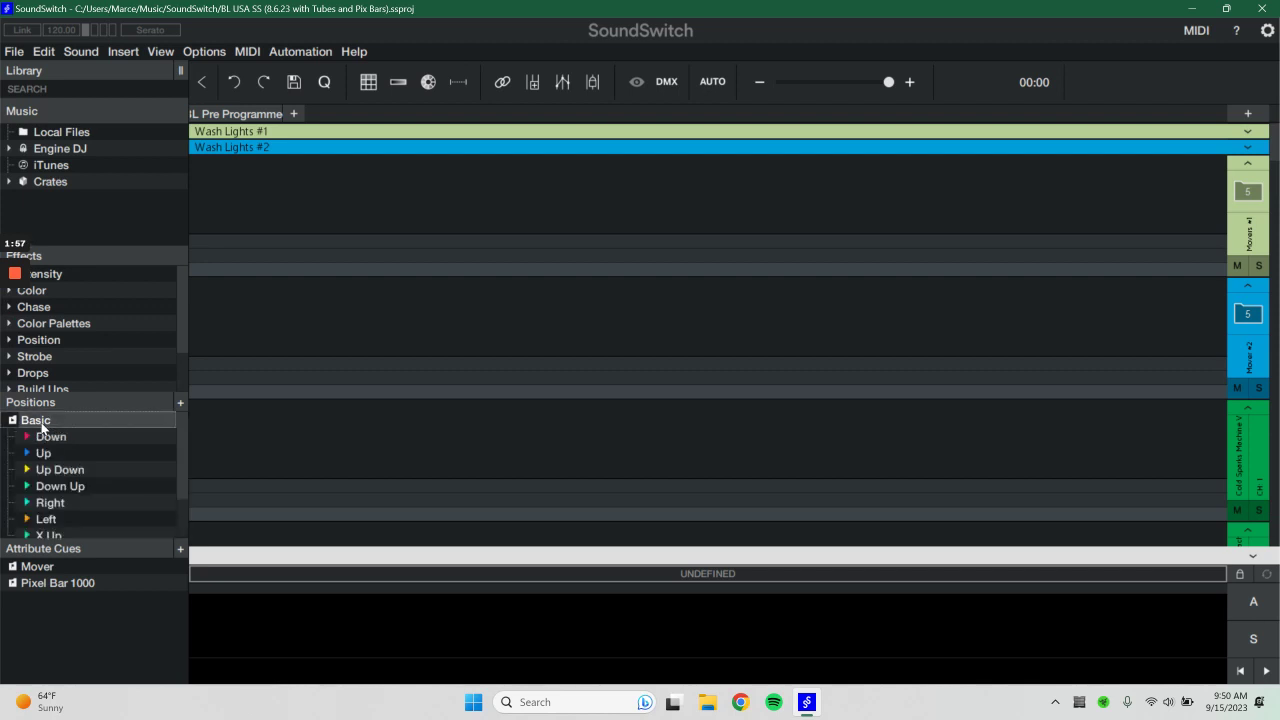
{"action": "scroll", "coordinate": [78, 477], "scroll_direction": "down", "scroll_amount": 2}
{"action": "scroll", "coordinate": [70, 490], "scroll_direction": "up", "scroll_amount": 2}
{"action": "scroll", "coordinate": [80, 506], "scroll_direction": "down", "scroll_amount": 2}
{"action": "scroll", "coordinate": [73, 433], "scroll_direction": "up", "scroll_amount": 2}
Aim both Inno Spot Pro Pearl movers together for the Down and Up positions
{"action": "double_click", "coordinate": [53, 440]}
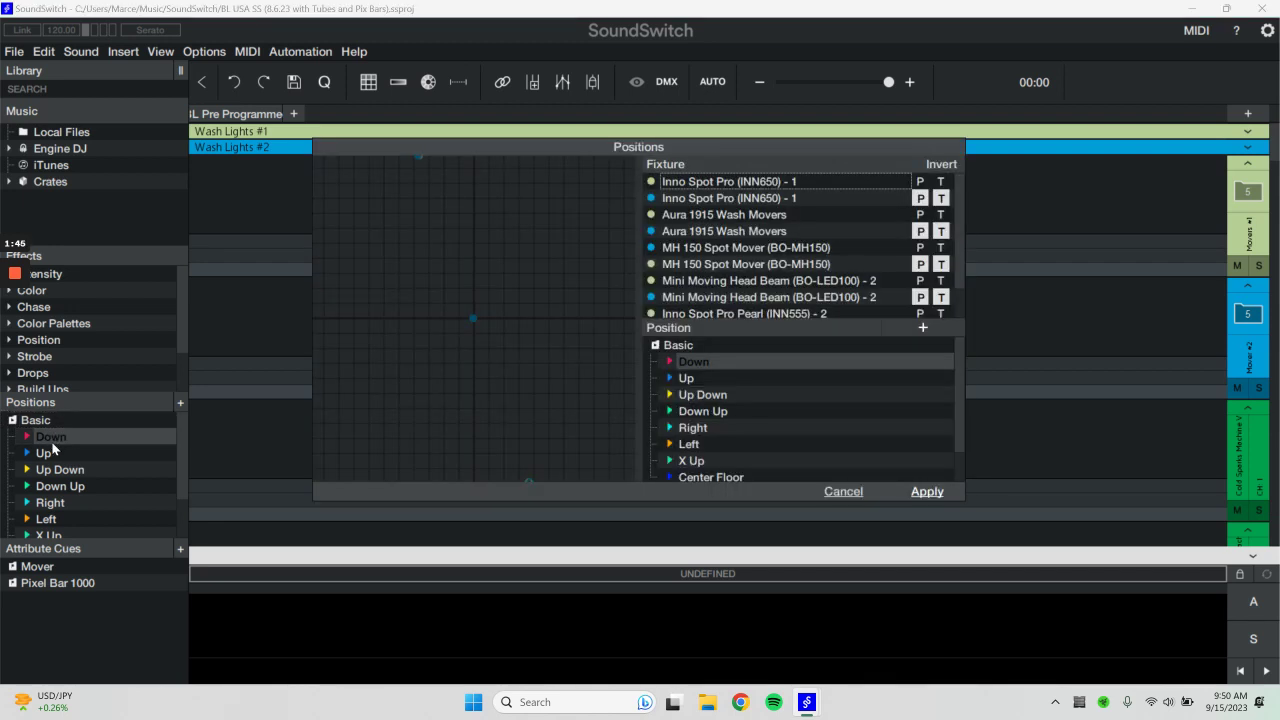
{"action": "scroll", "coordinate": [851, 234], "scroll_direction": "down", "scroll_amount": 2}
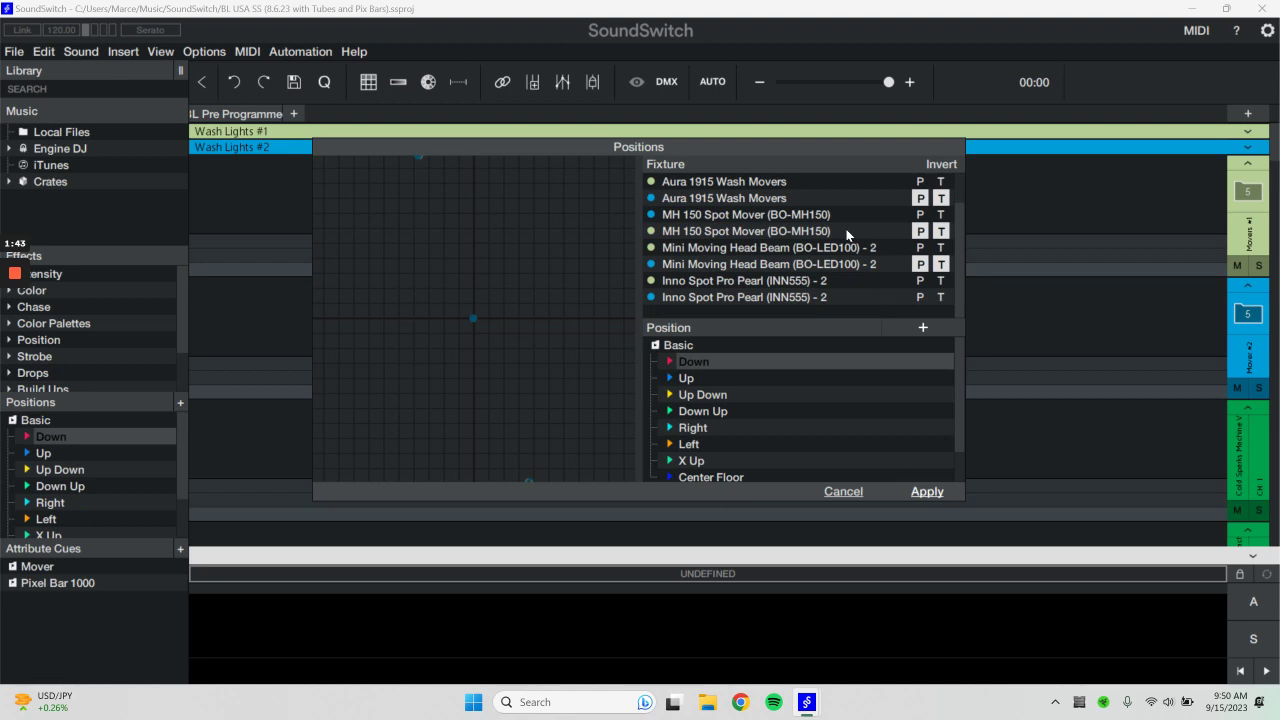
{"action": "left_click", "coordinate": [742, 281]}
{"action": "left_click", "coordinate": [740, 298]}
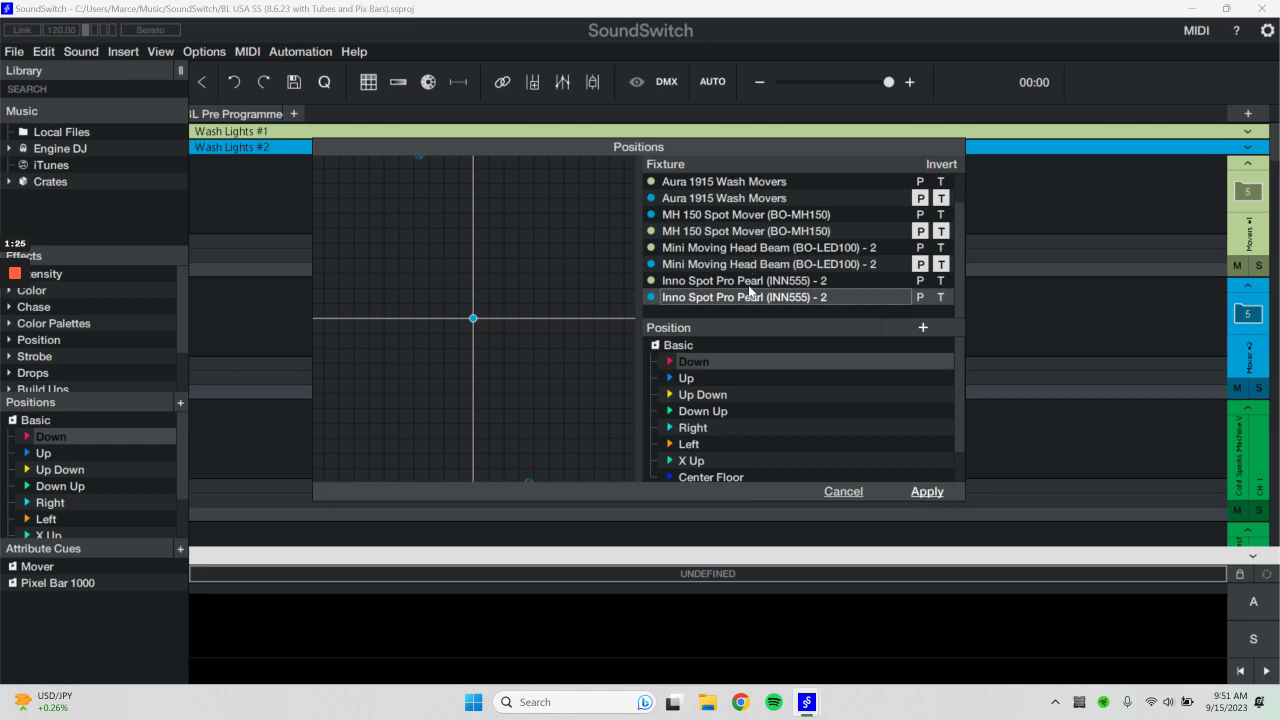
{"action": "left_click", "coordinate": [730, 283]}
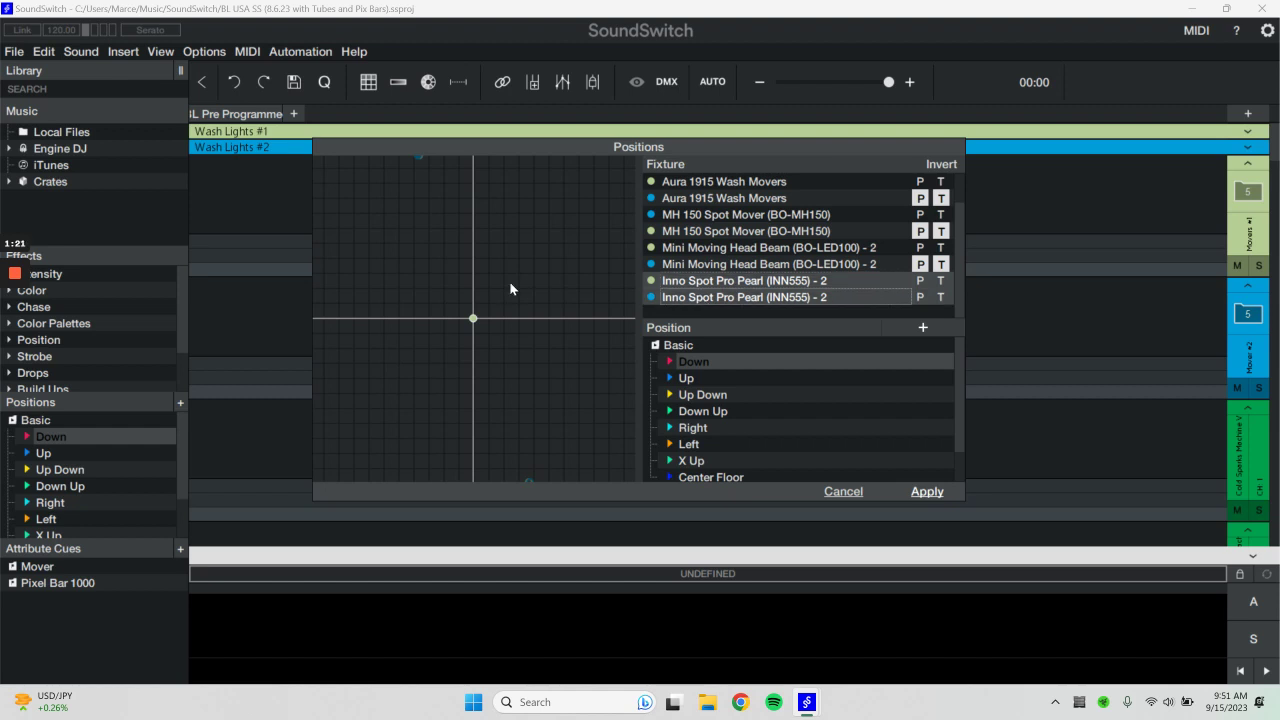
{"action": "left_click_drag", "start_coordinate": [466, 321], "coordinate": [419, 153]}
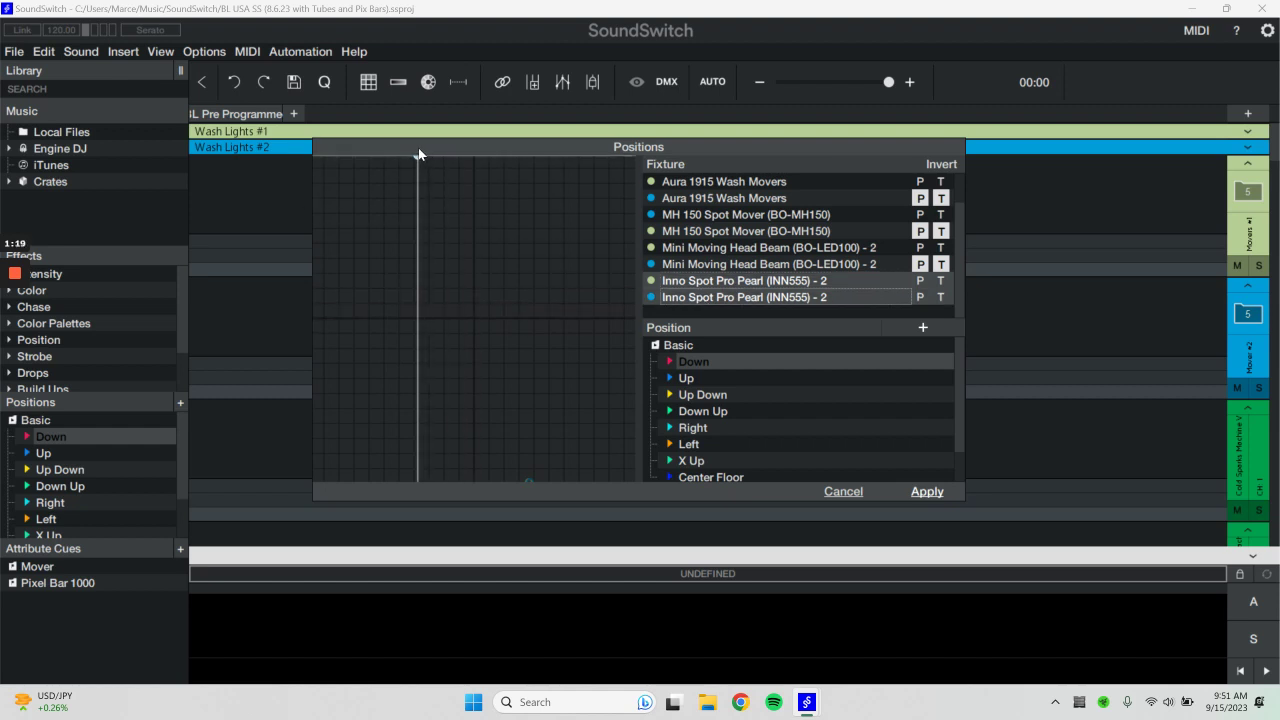
{"action": "left_click", "coordinate": [686, 380]}
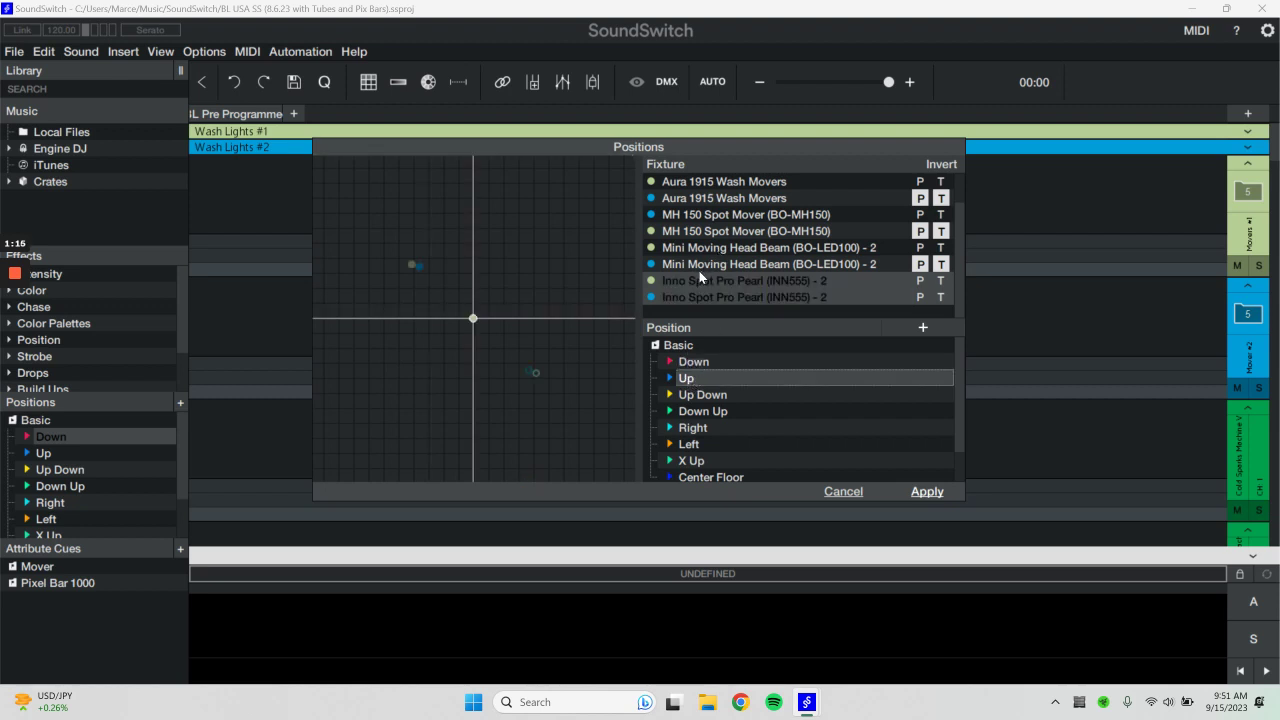
{"action": "left_click_drag", "start_coordinate": [470, 321], "coordinate": [417, 269]}
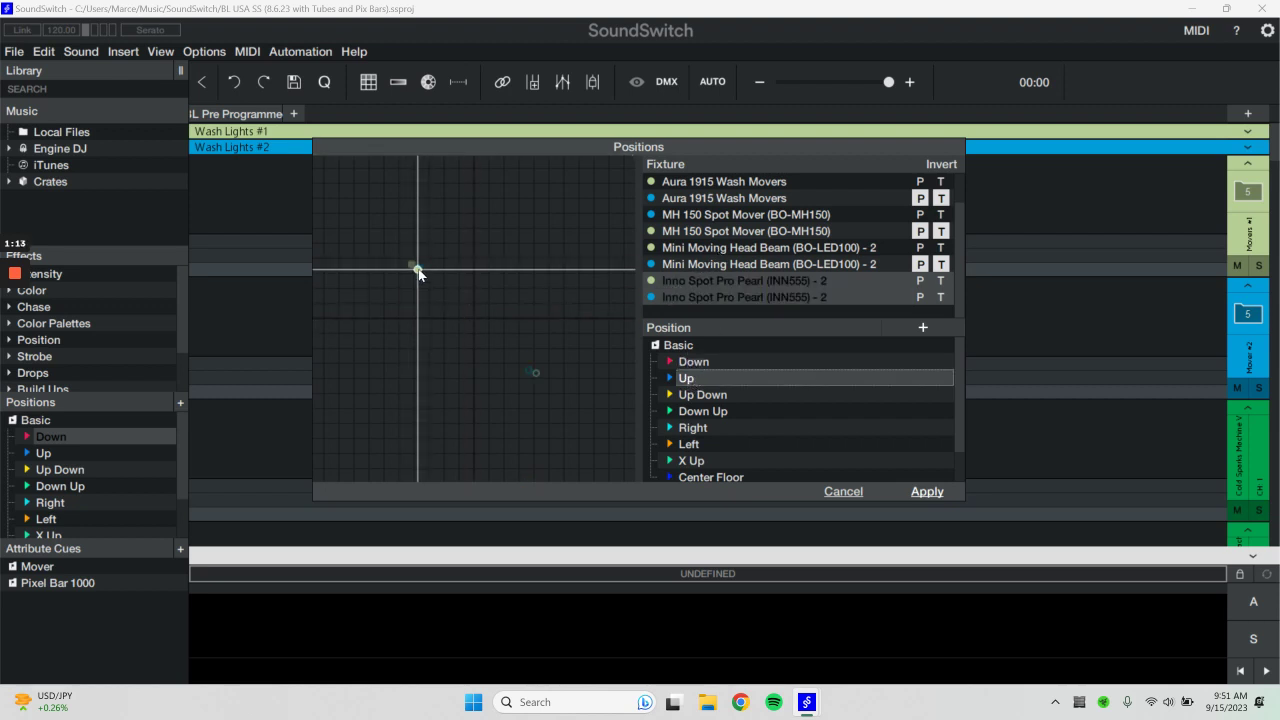
Aim each Pearl mover separately toward the upper left for Up Down, then apply
{"action": "left_click", "coordinate": [707, 396]}
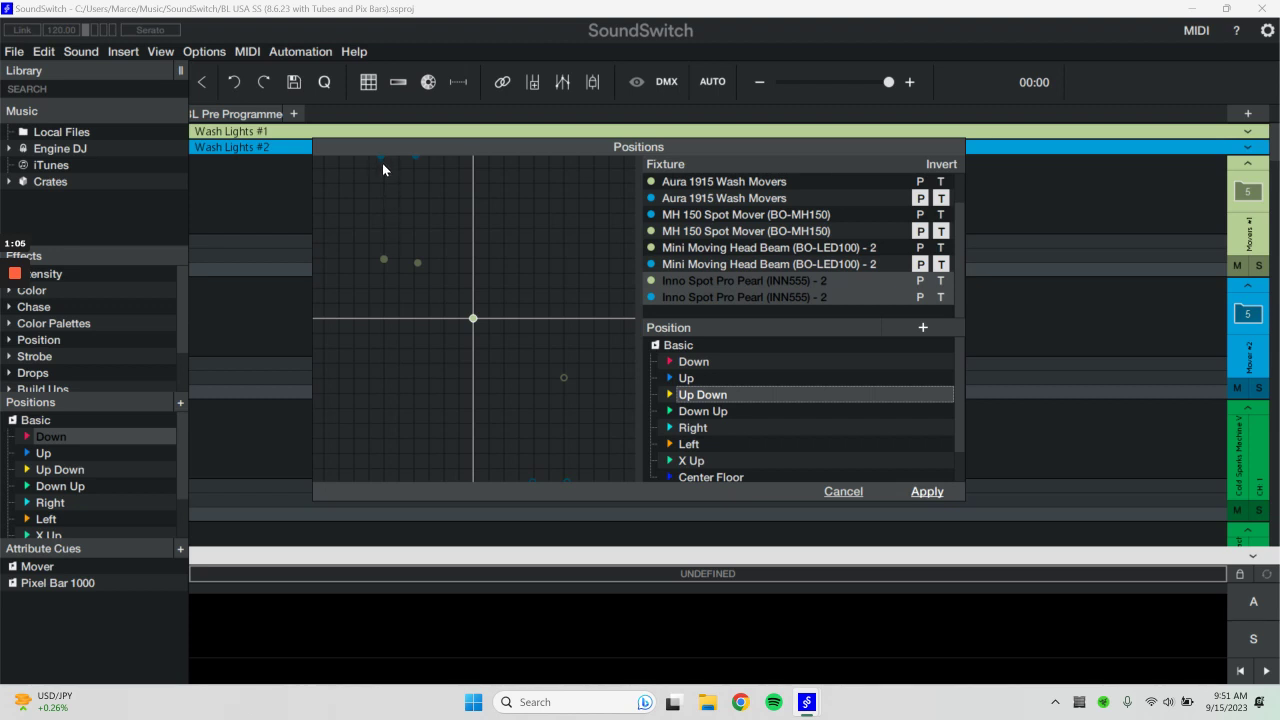
{"action": "left_click", "coordinate": [756, 283]}
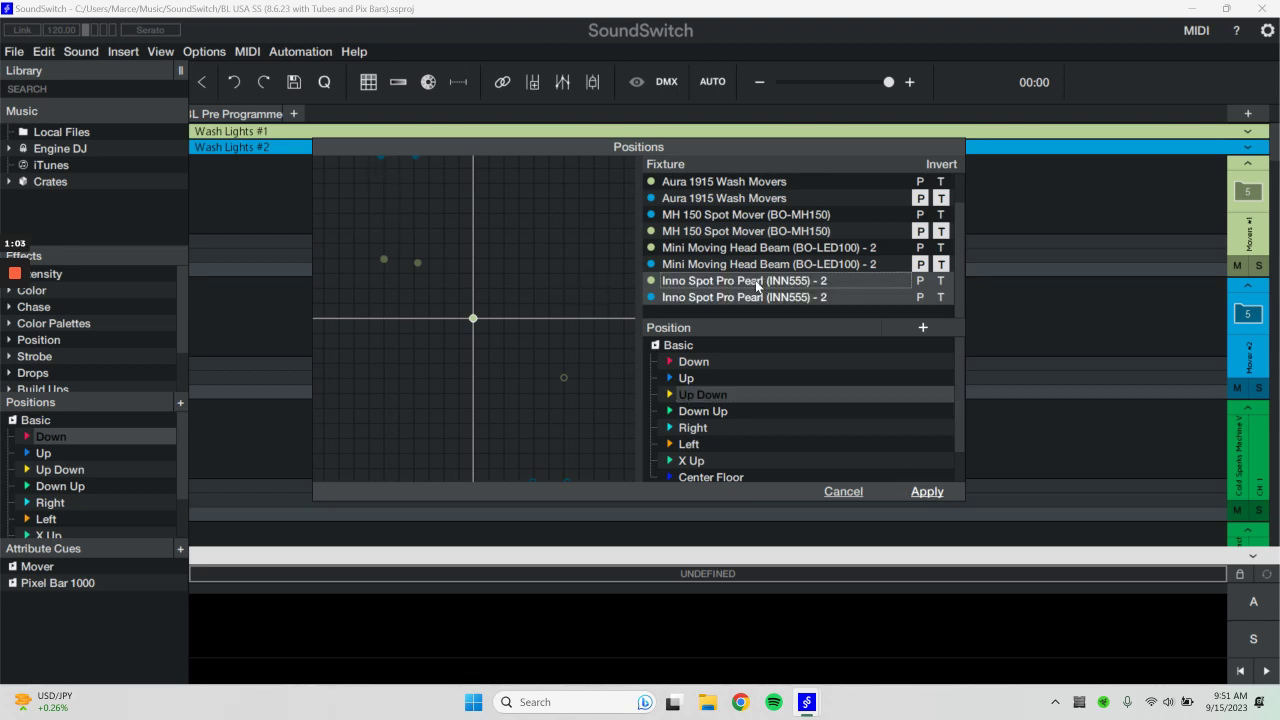
{"action": "left_click_drag", "start_coordinate": [466, 319], "coordinate": [383, 262]}
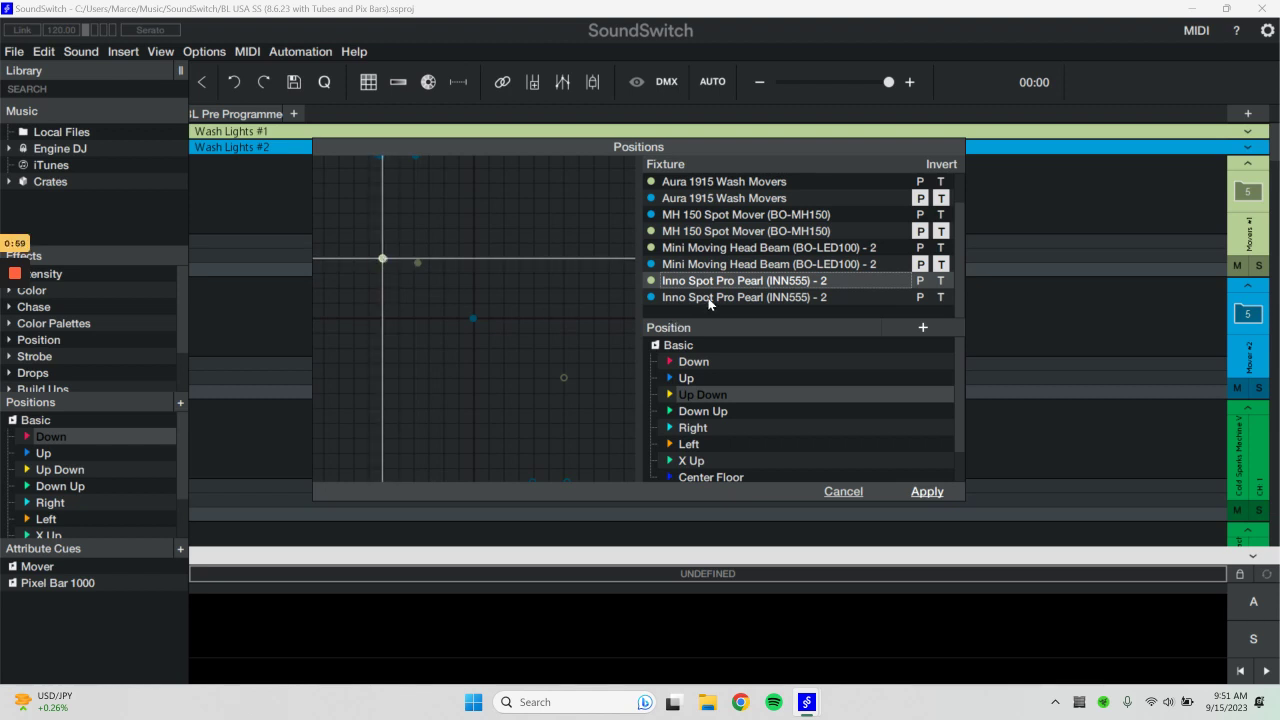
{"action": "left_click", "coordinate": [709, 302]}
{"action": "left_click_drag", "start_coordinate": [473, 315], "coordinate": [380, 156]}
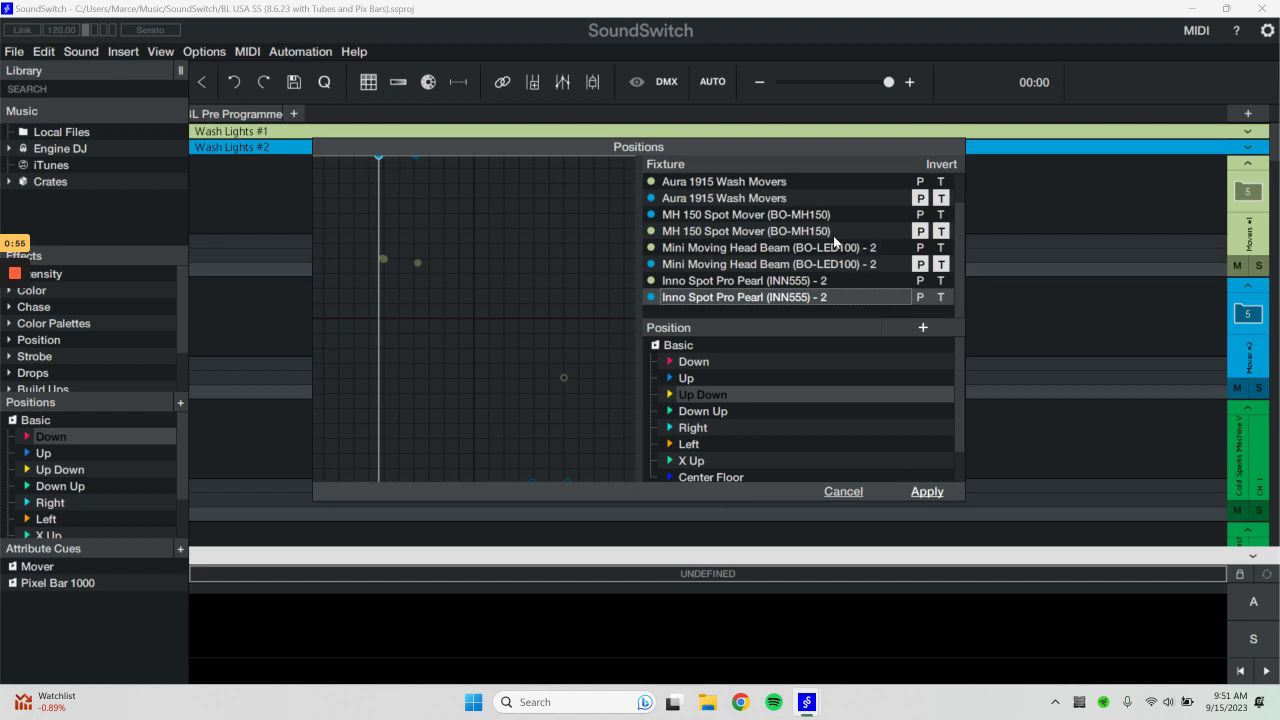
{"action": "scroll", "coordinate": [750, 428], "scroll_direction": "down", "scroll_amount": 1}
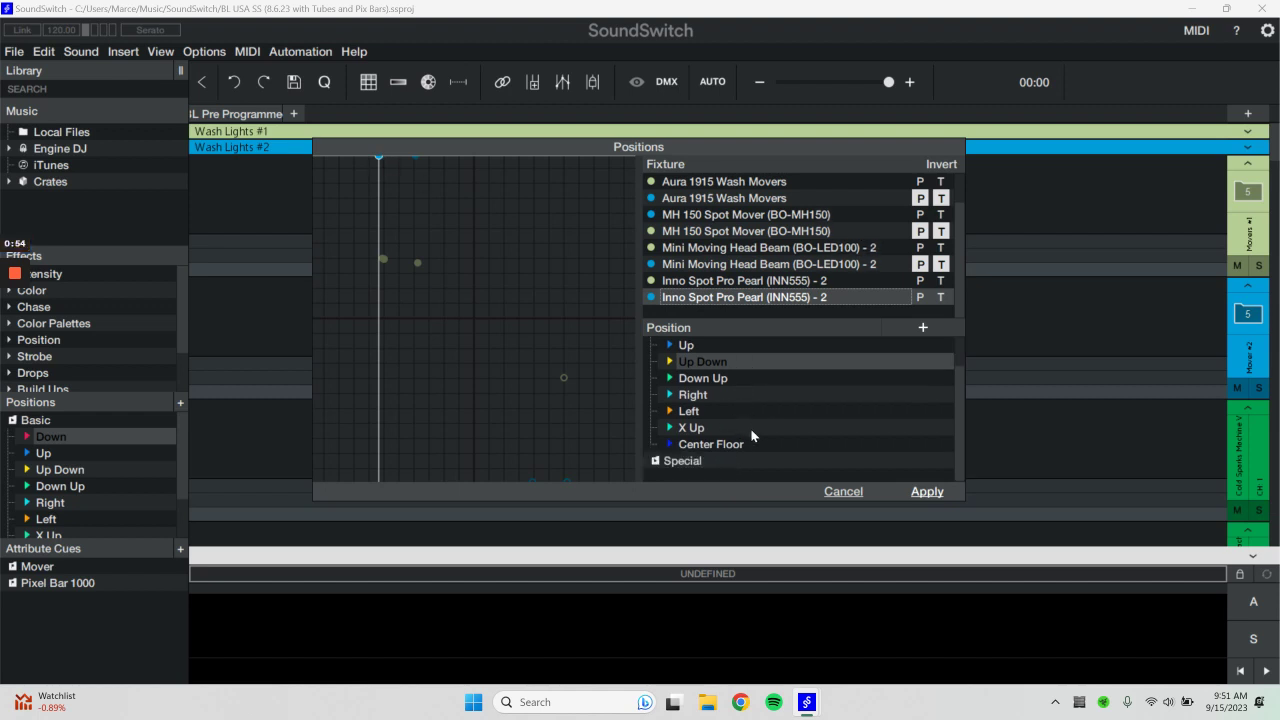
{"action": "left_click", "coordinate": [928, 492]}
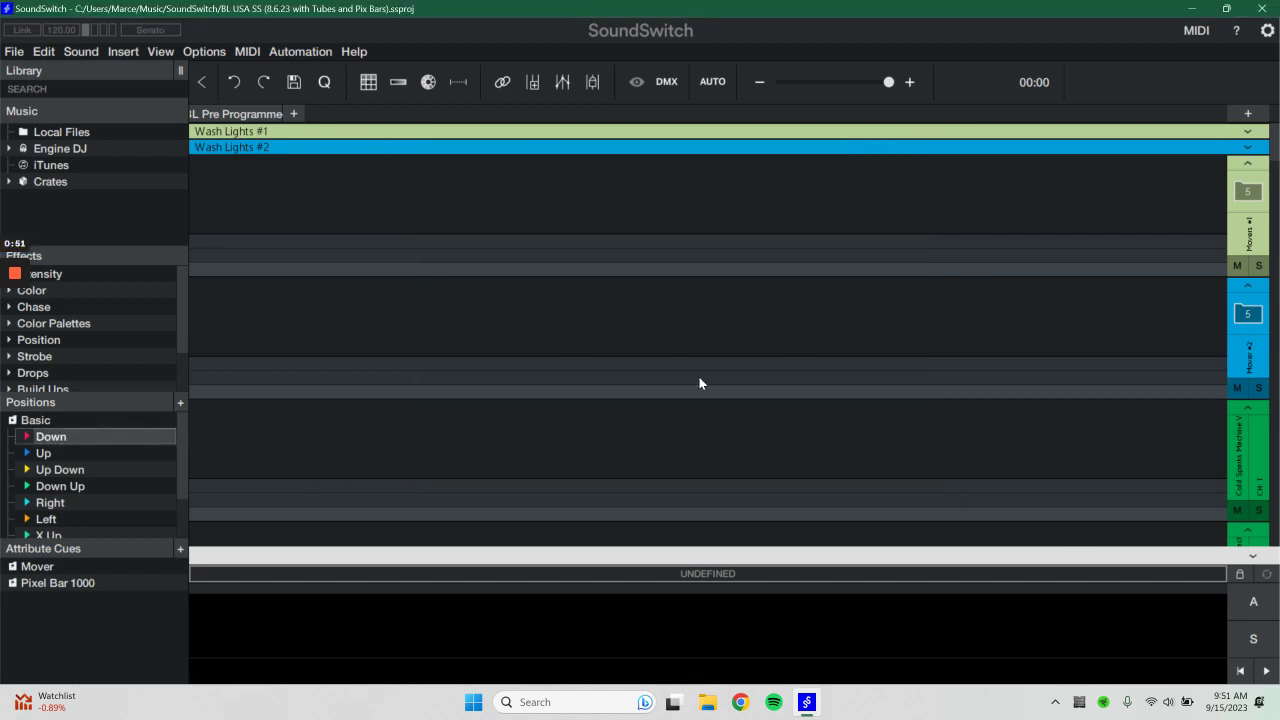
Load the Reds & Blues auto loop, expand the Main Track and start playback
{"action": "mouse_move", "coordinate": [14, 272]}
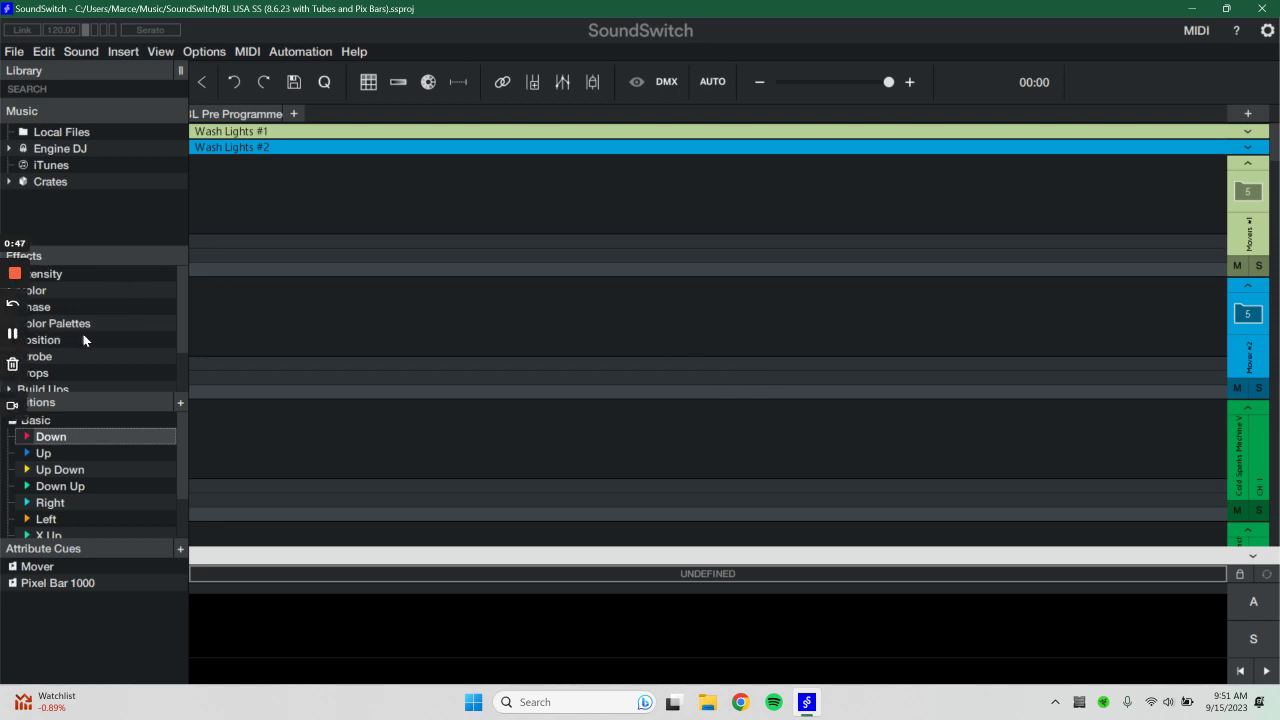
{"action": "left_click", "coordinate": [1254, 604]}
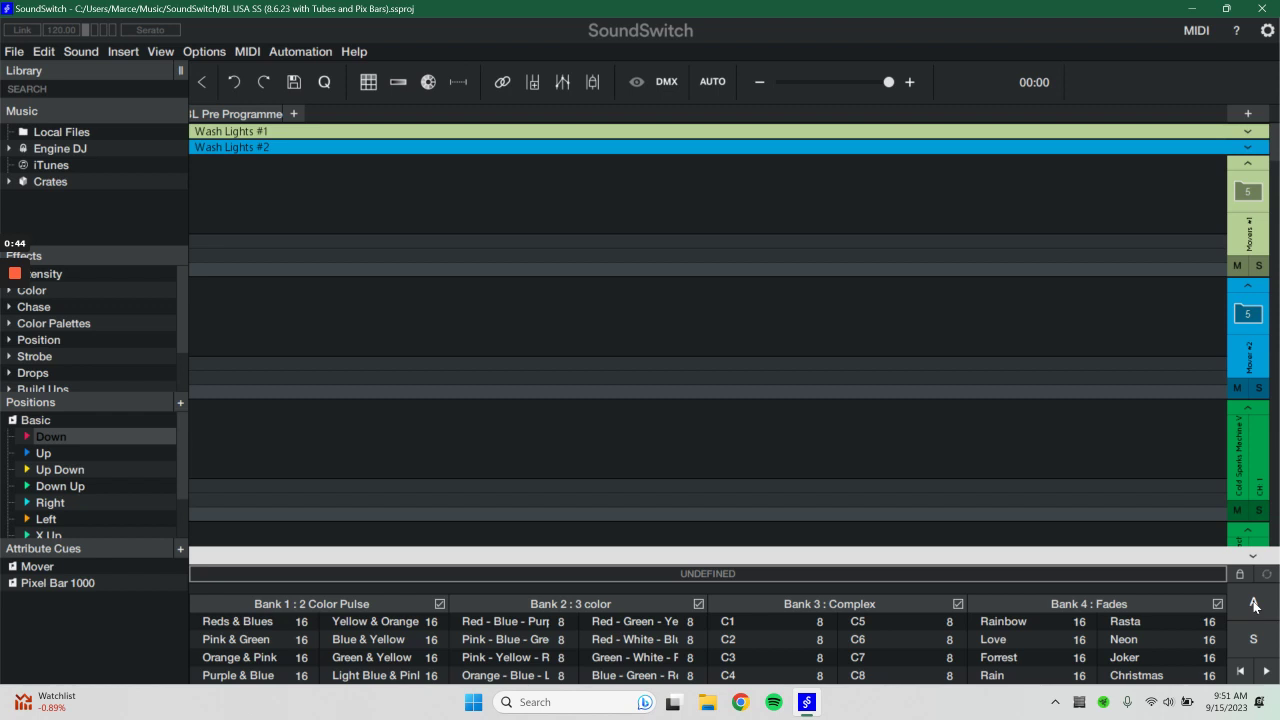
{"action": "left_click", "coordinate": [225, 620]}
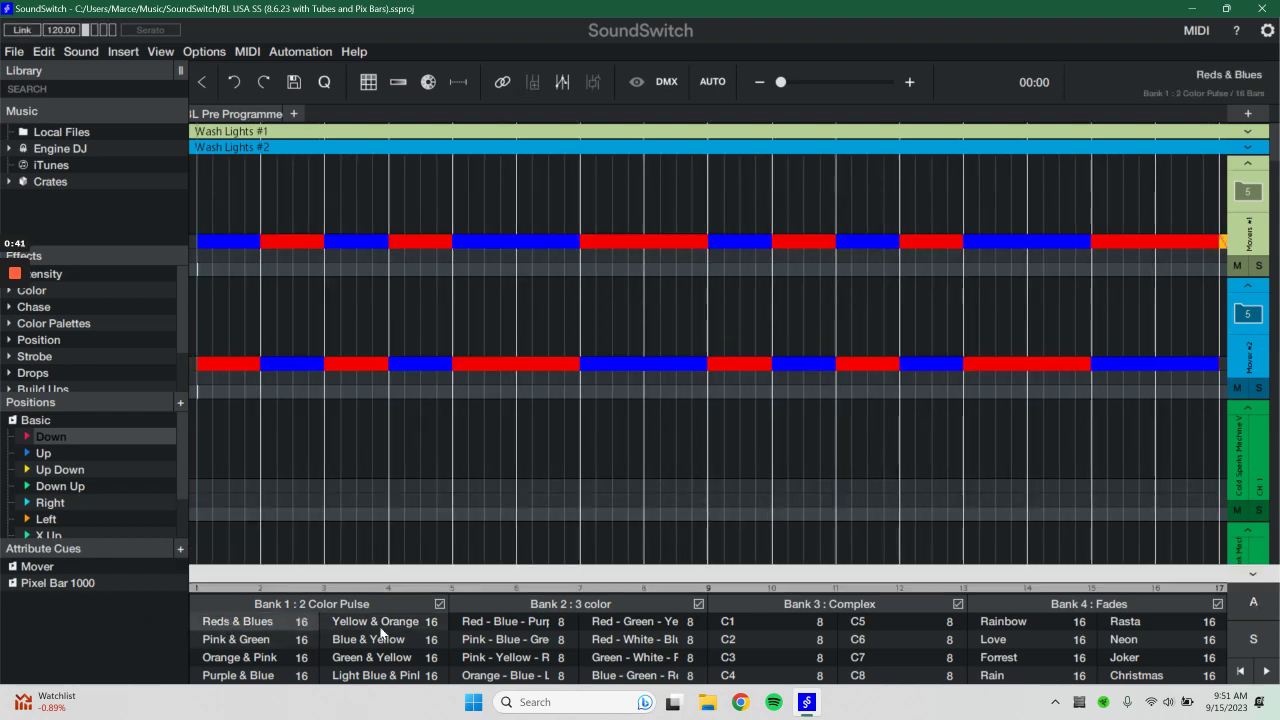
{"action": "left_click", "coordinate": [1253, 573]}
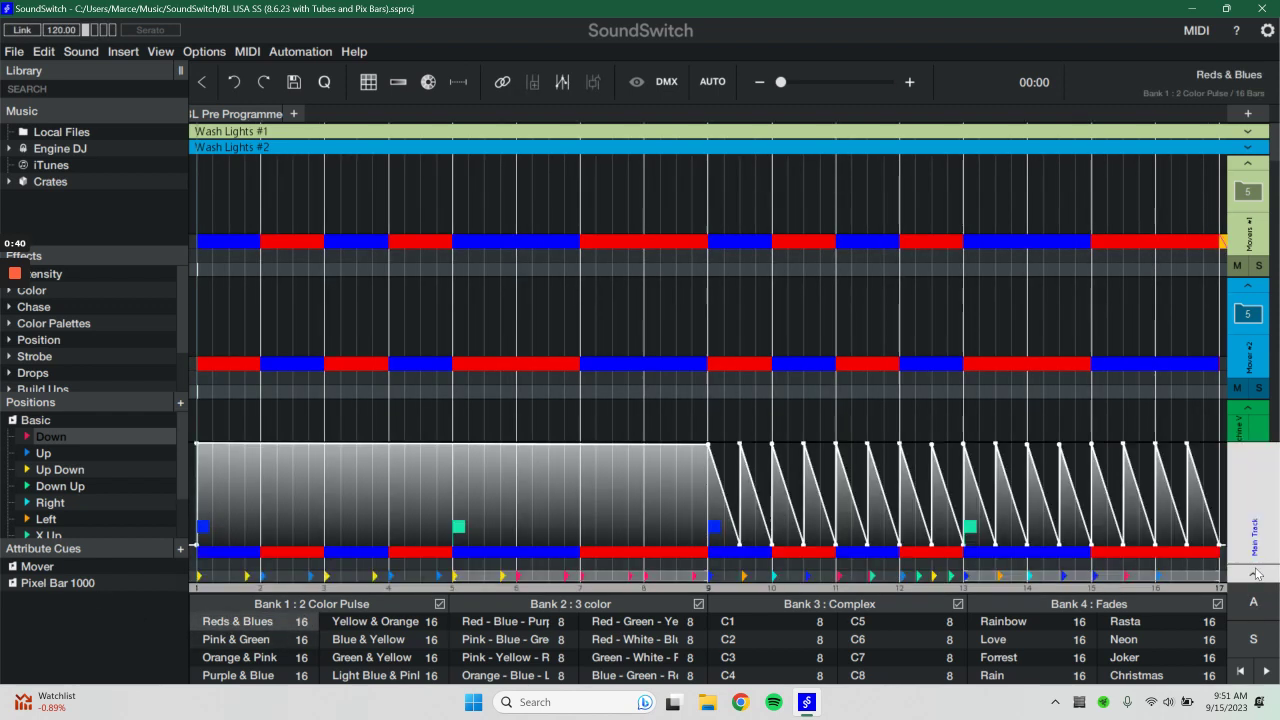
{"action": "left_click", "coordinate": [1265, 672]}
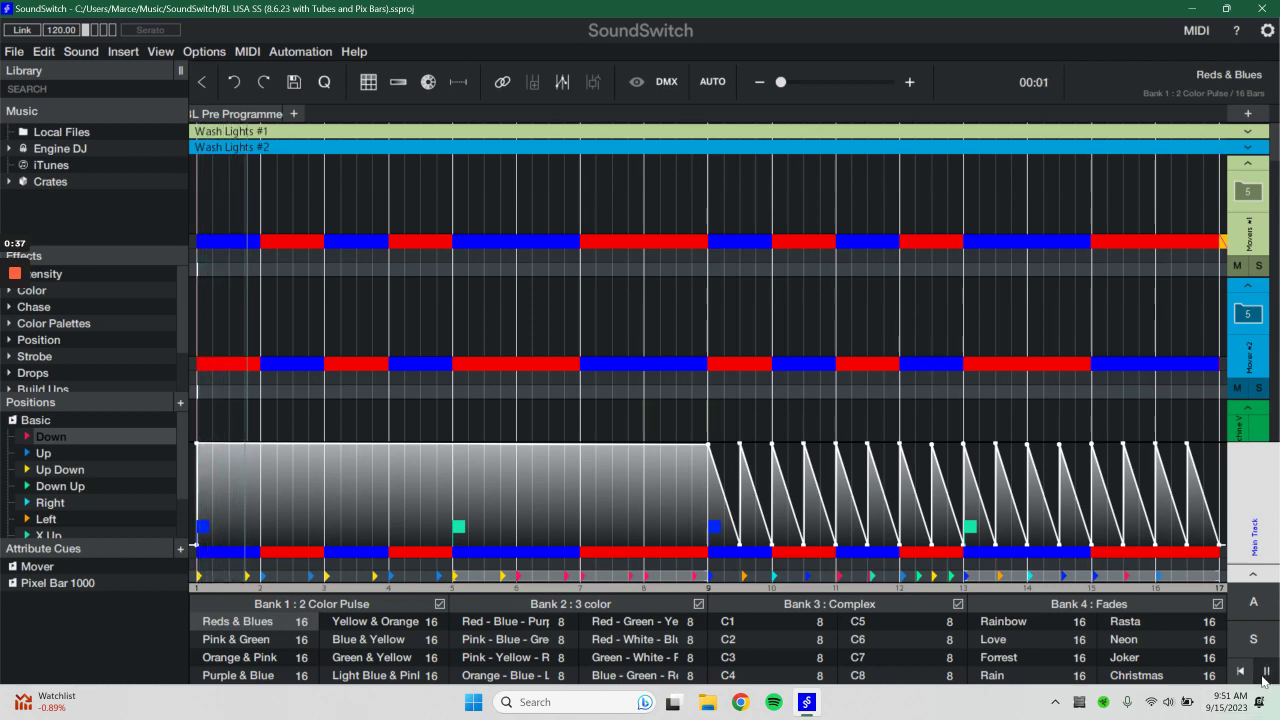